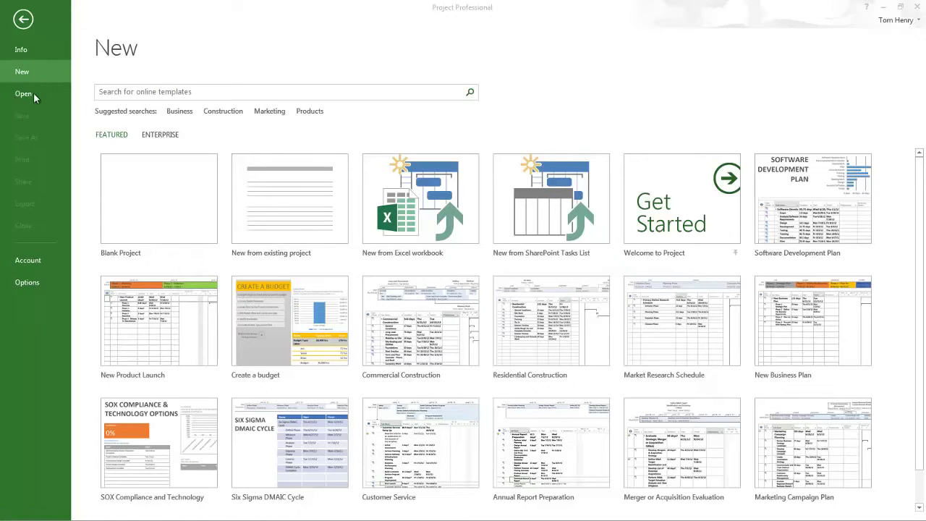
Open the recent 2012 London Olympics project from Project Web App and check it out for editing
click(33, 93)
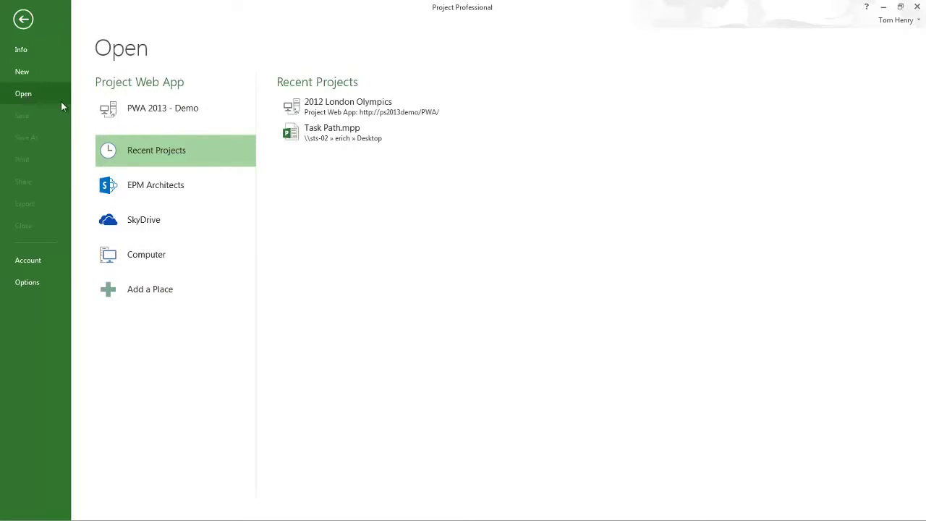
click(335, 107)
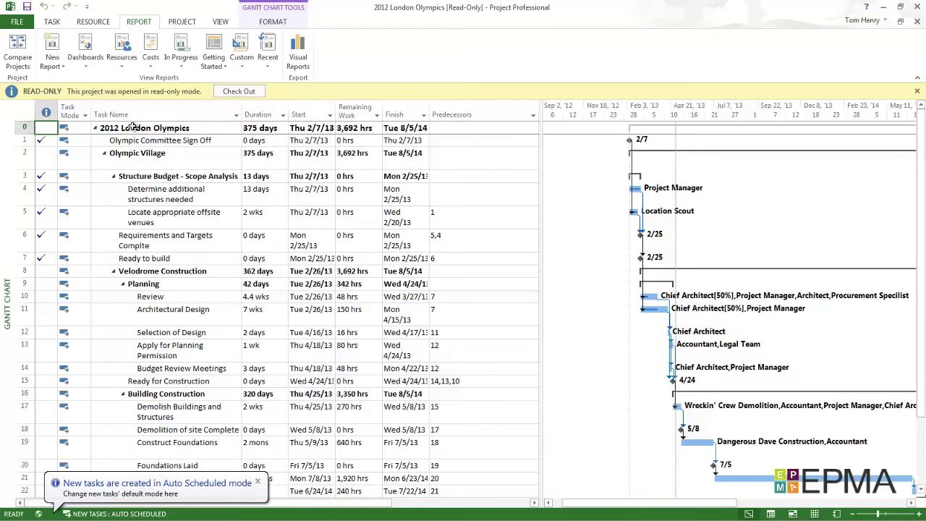
click(228, 93)
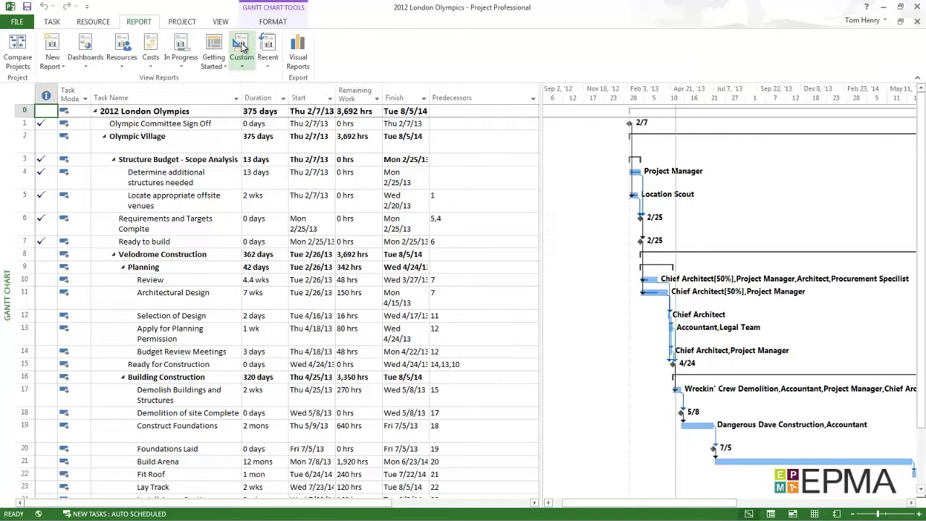
View the existing Olympic Custom Report as an example of a custom report
click(243, 55)
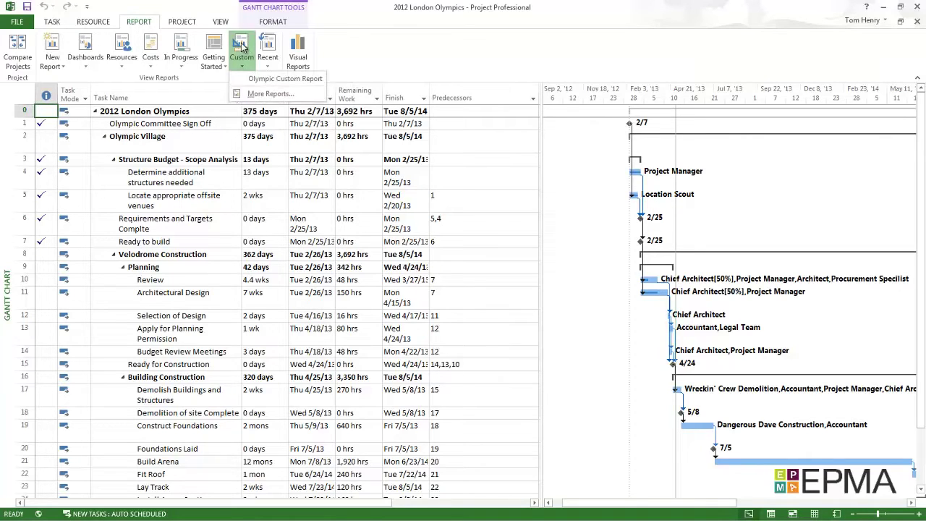
click(270, 84)
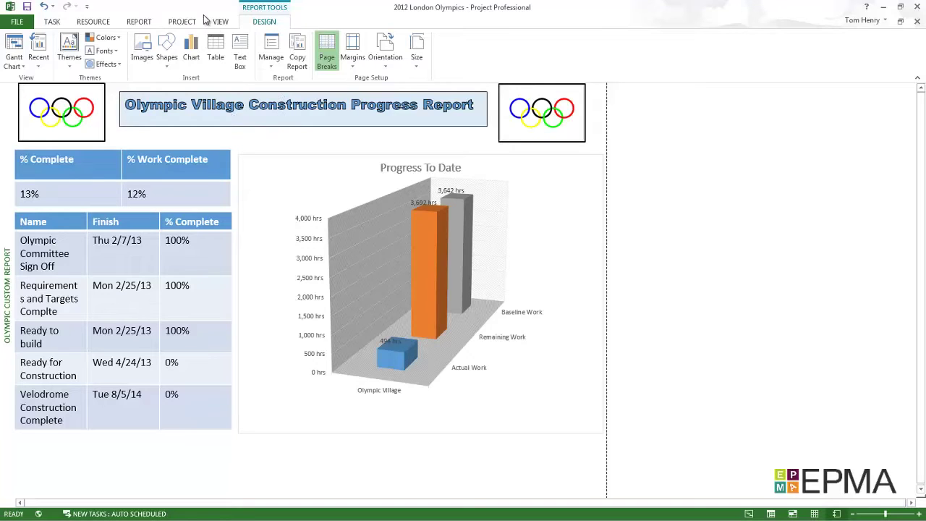
Create a new blank report named Demo Report
click(138, 22)
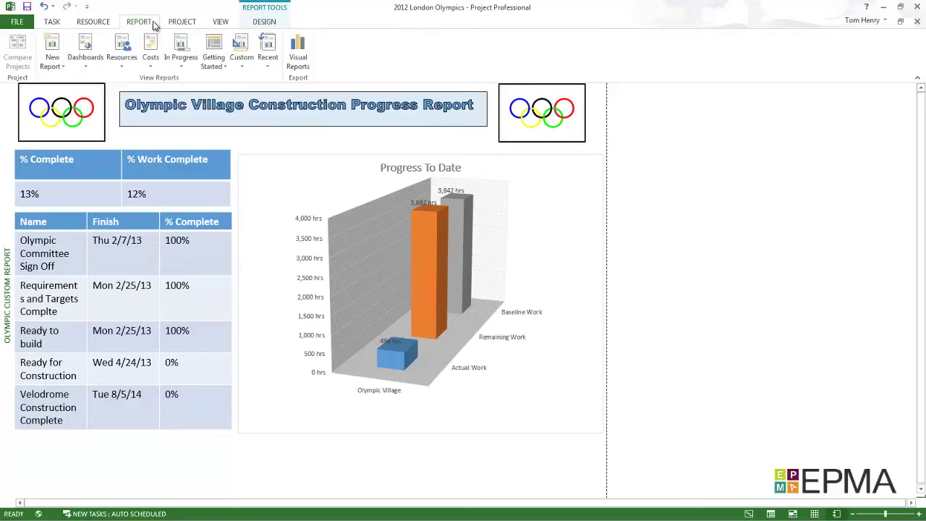
click(51, 46)
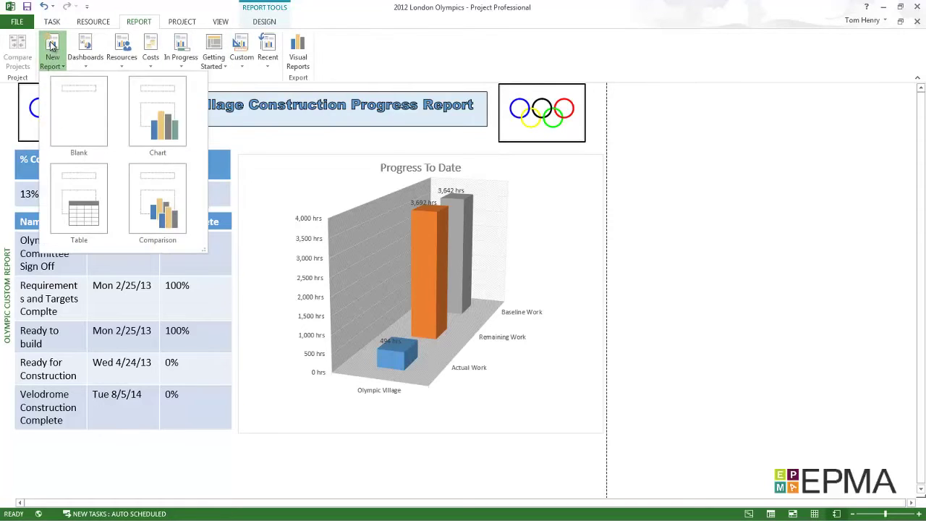
click(88, 128)
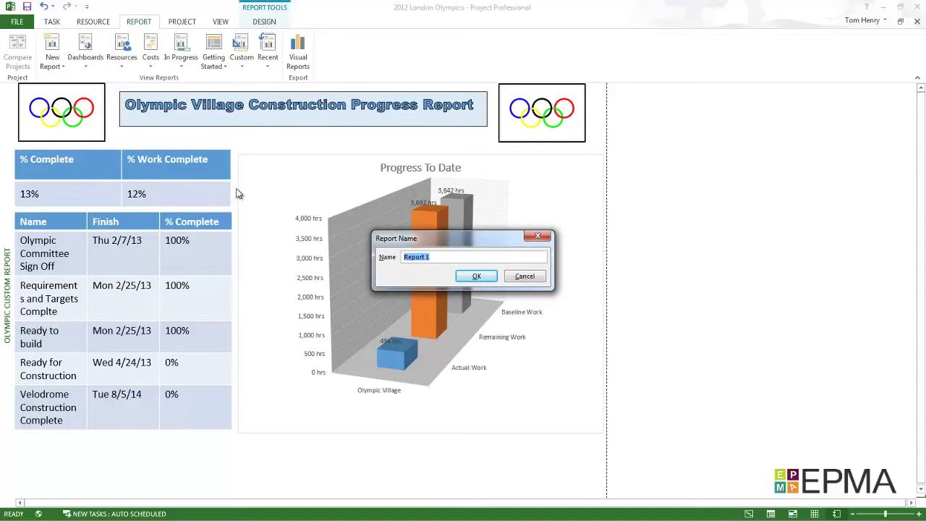
text(Demo)
click(477, 278)
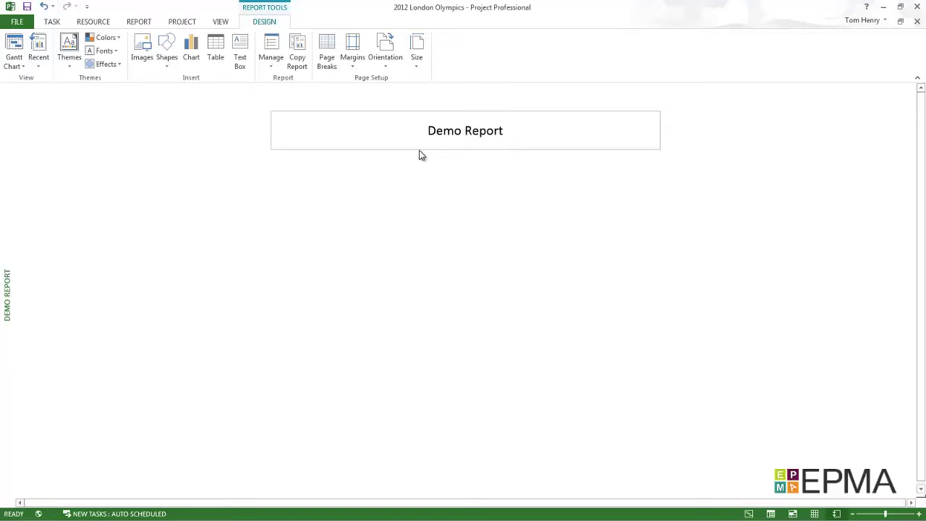
Apply the orange outlined WordArt style to the whole Demo Report title text
click(461, 137)
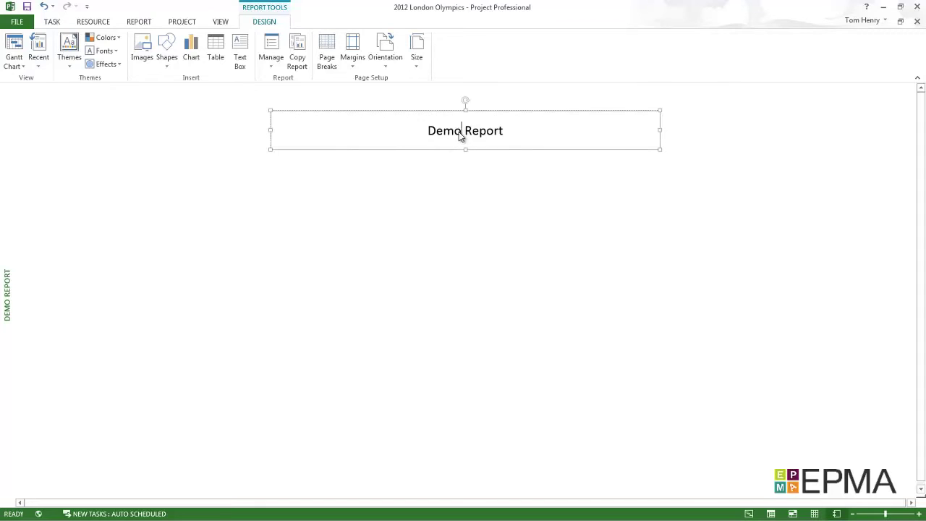
double_click(456, 136)
click(454, 137)
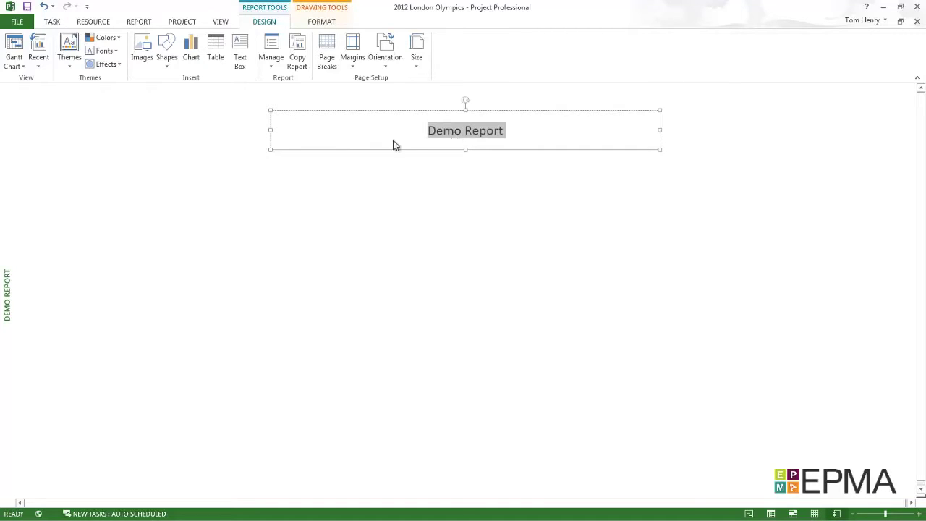
click(461, 138)
double_click(463, 137)
click(464, 138)
click(322, 23)
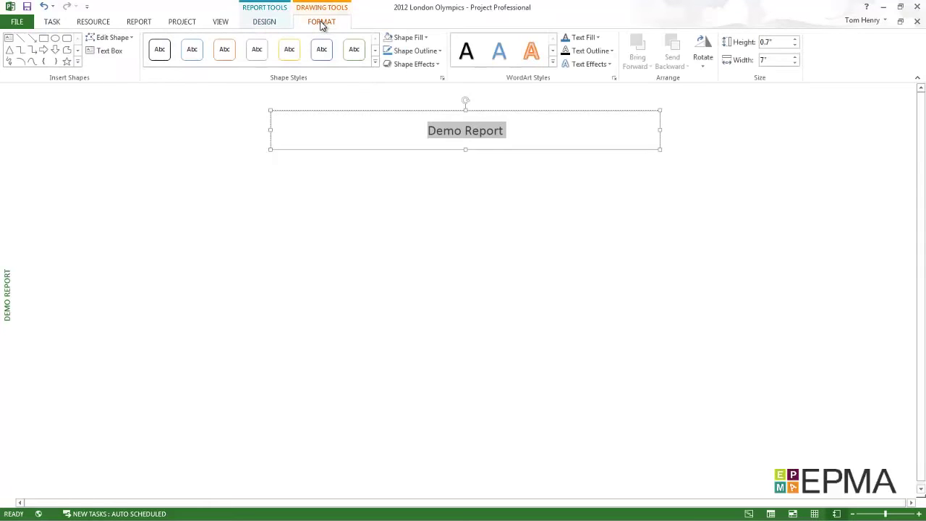
click(533, 56)
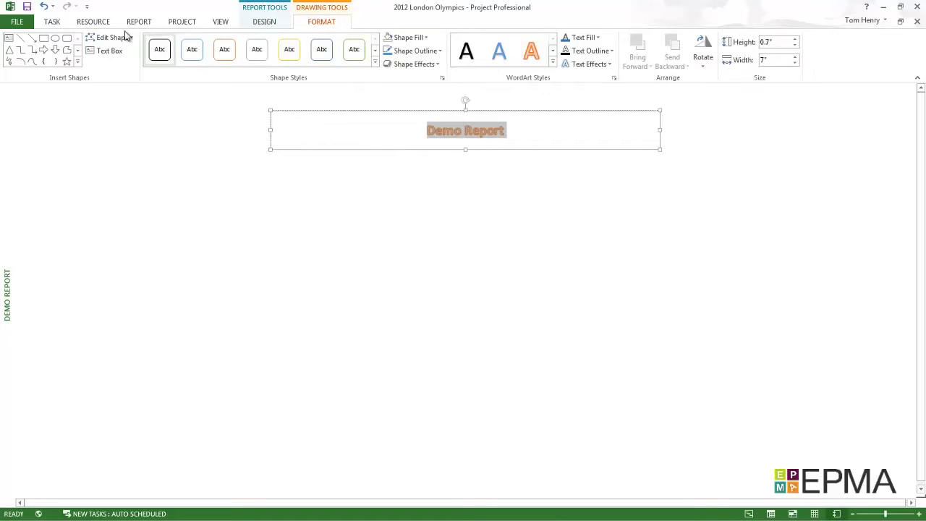
Increase the report title's font size to 28
click(52, 25)
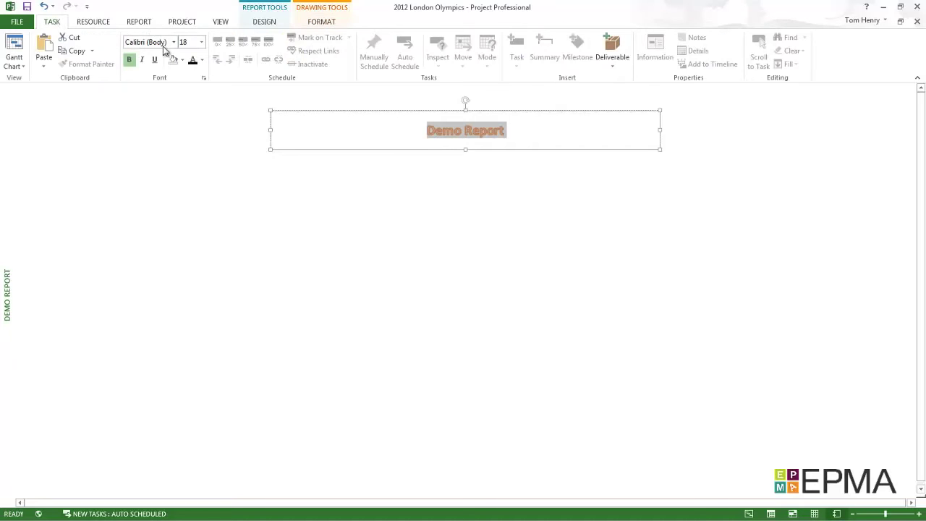
click(201, 43)
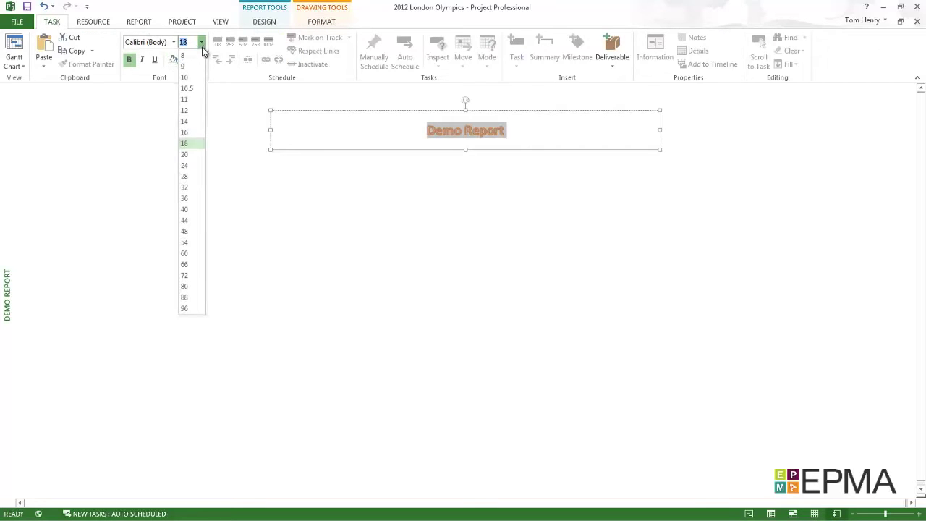
click(196, 166)
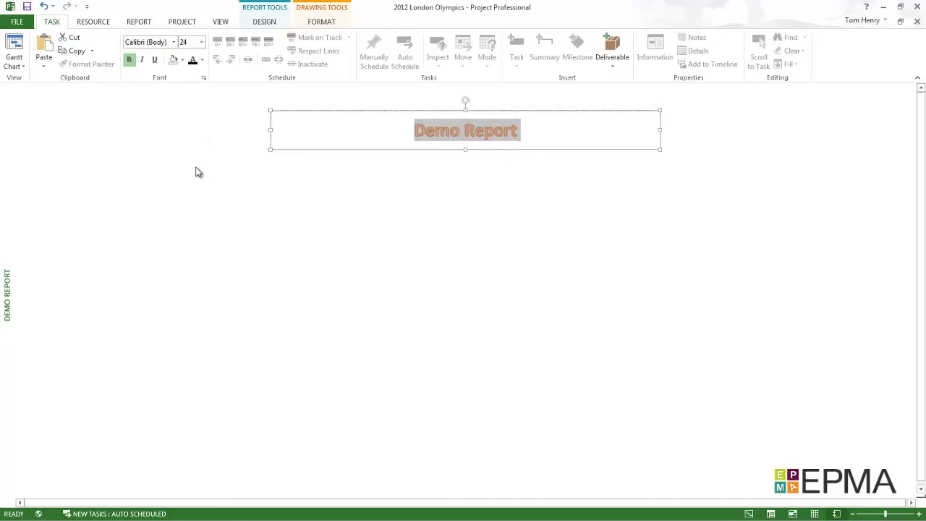
click(201, 42)
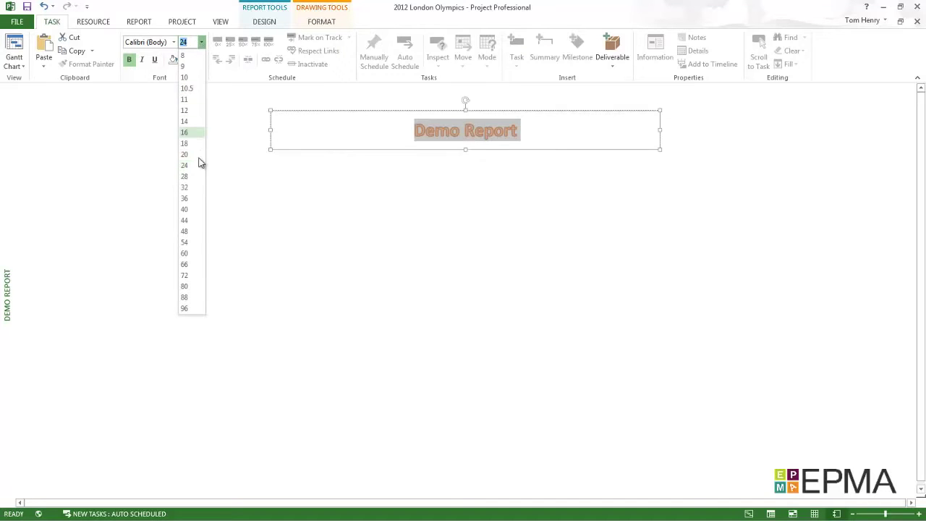
click(196, 183)
click(374, 159)
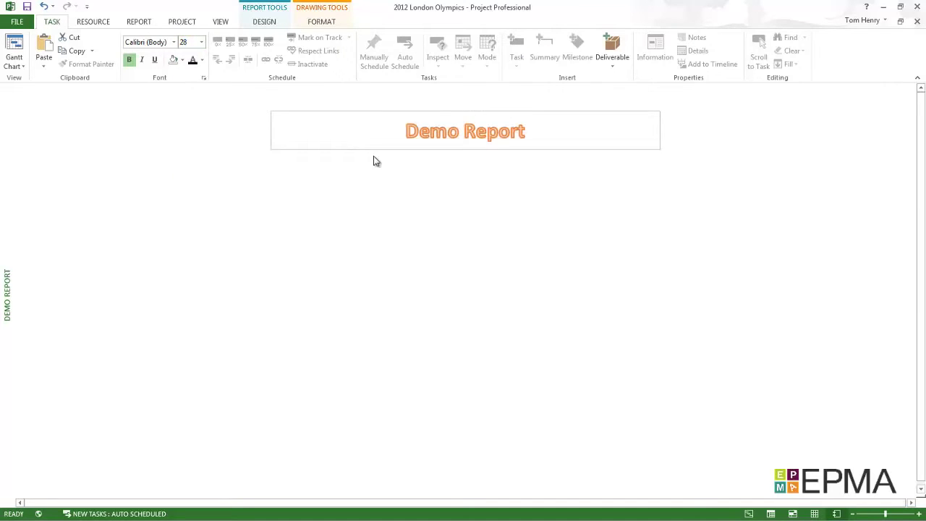
Fill the background of the report title box with the standard green color
click(350, 128)
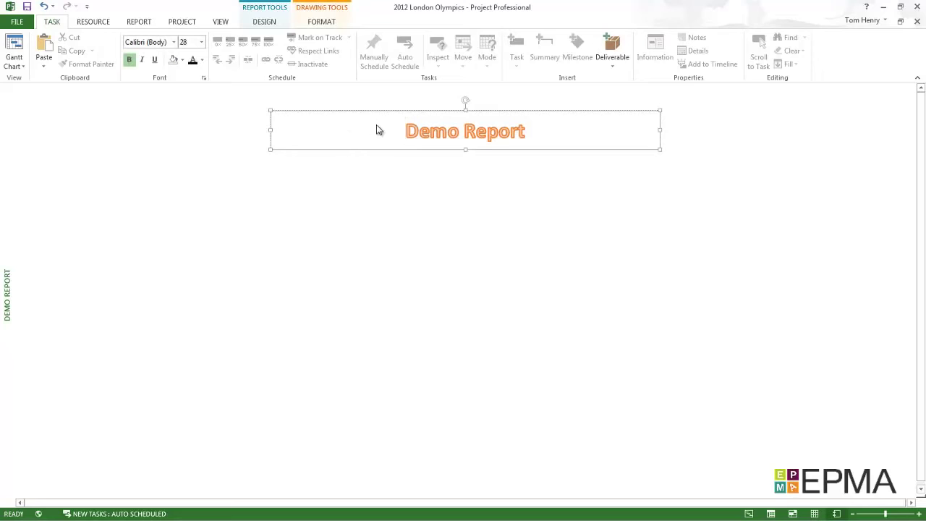
click(183, 61)
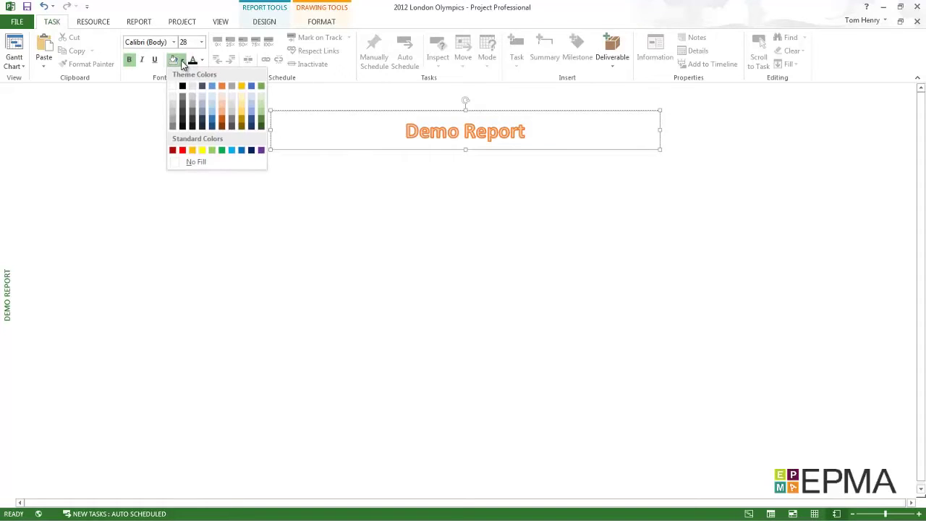
click(221, 151)
click(320, 216)
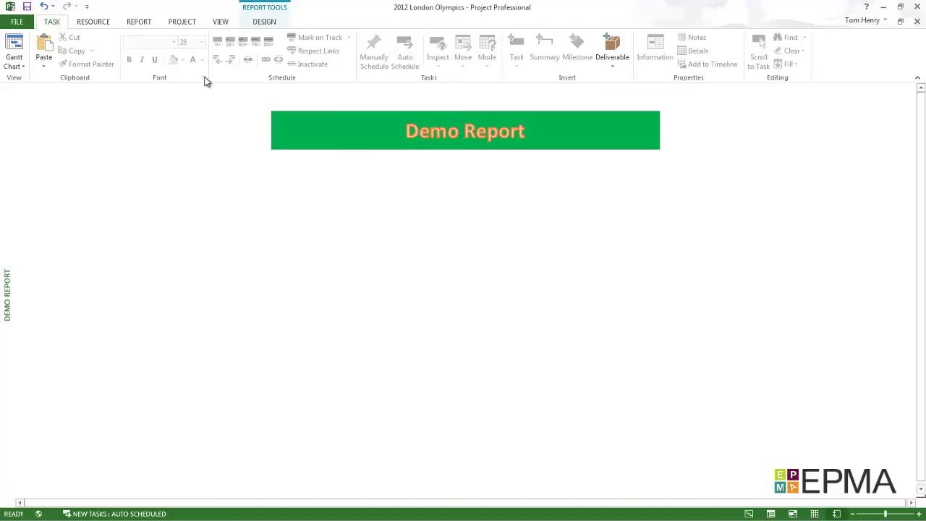
Insert a table into the report and place it just below the title, against the page's left edge
click(140, 22)
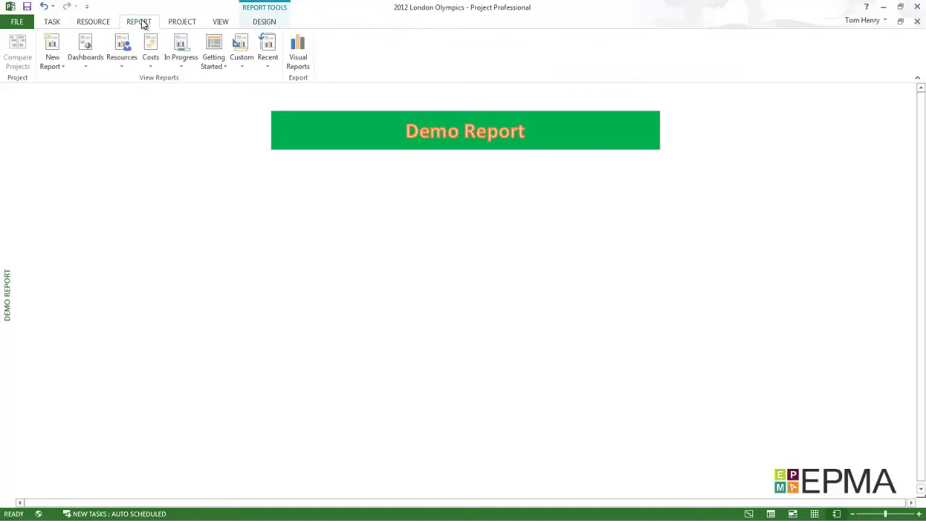
click(264, 22)
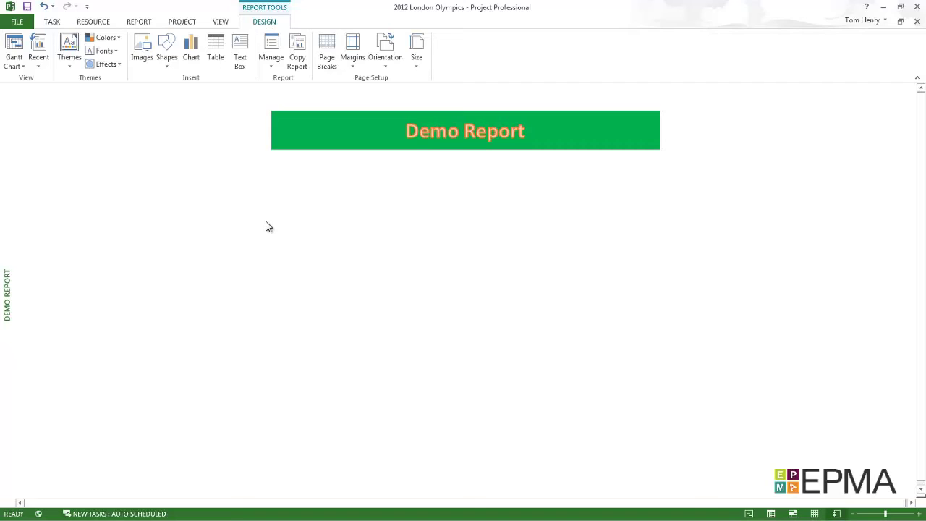
click(217, 48)
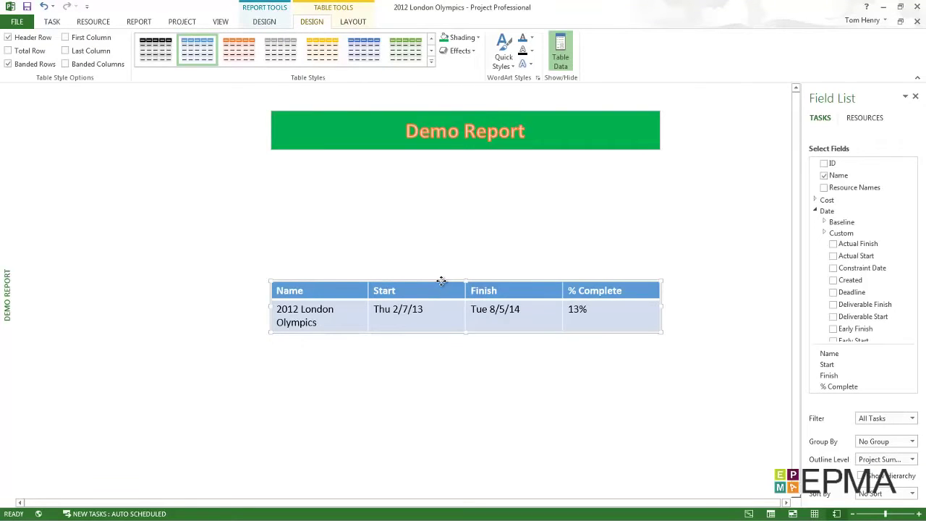
drag(436, 282, 171, 176)
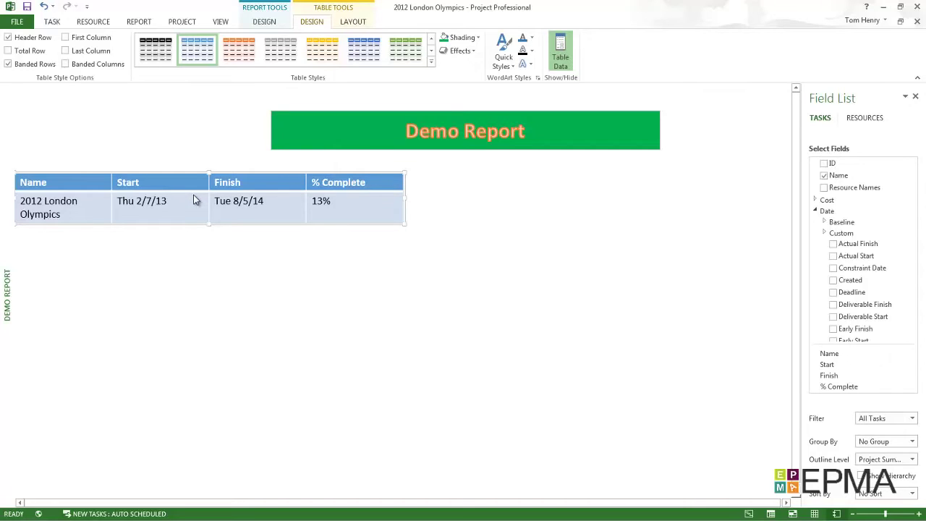
Add the Actual Work field from the Work category to the report table
click(815, 212)
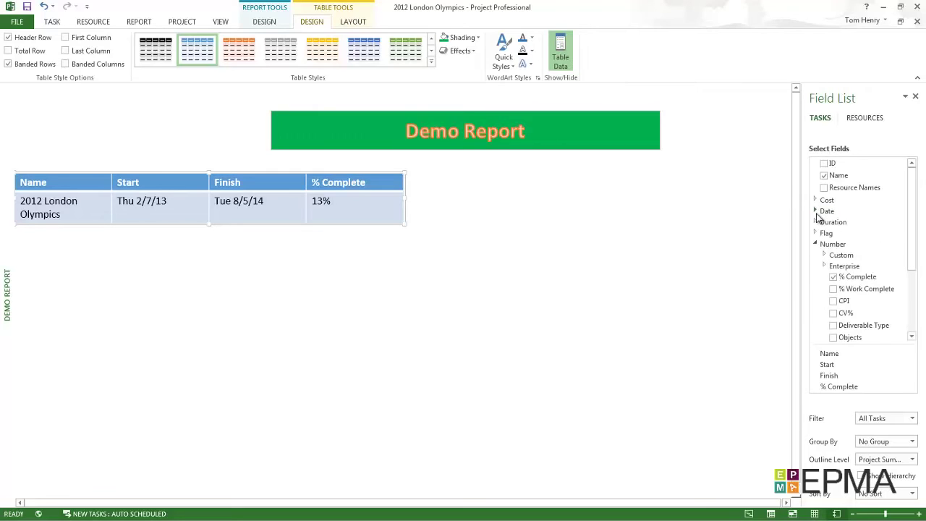
click(815, 245)
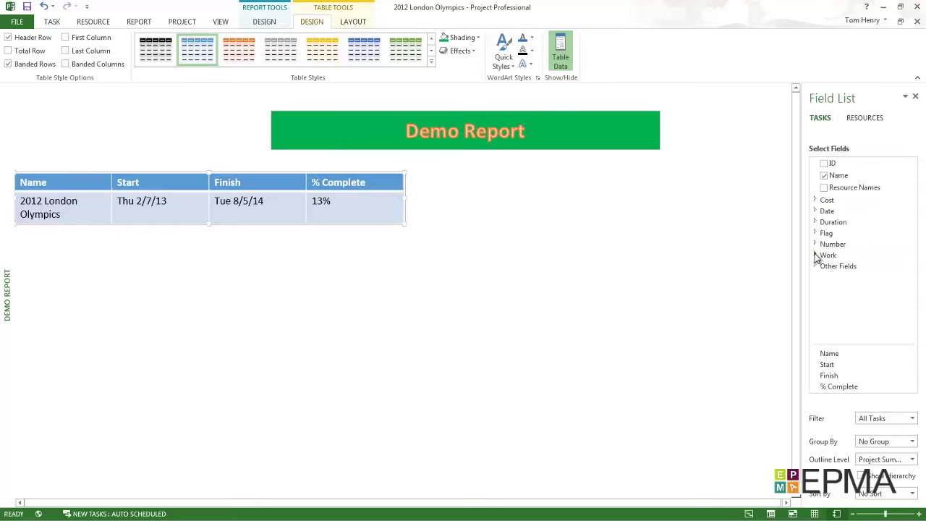
click(815, 255)
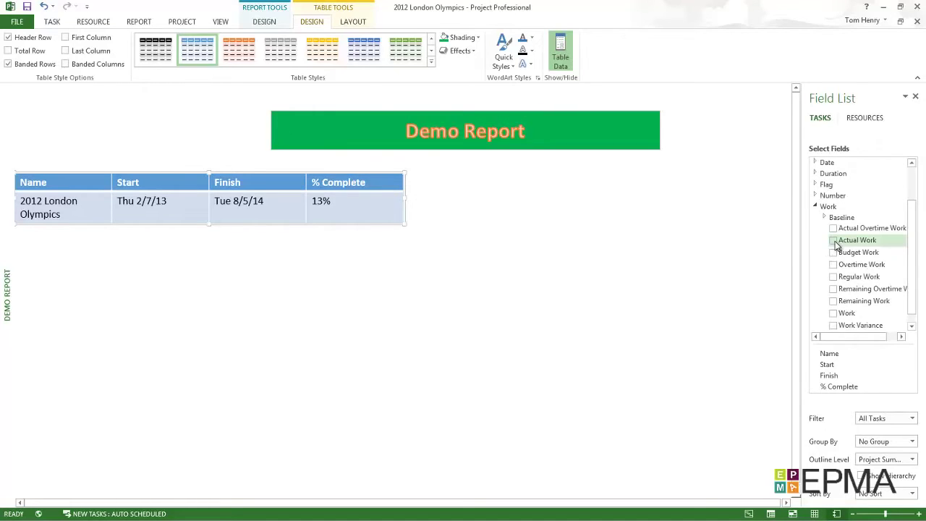
click(834, 241)
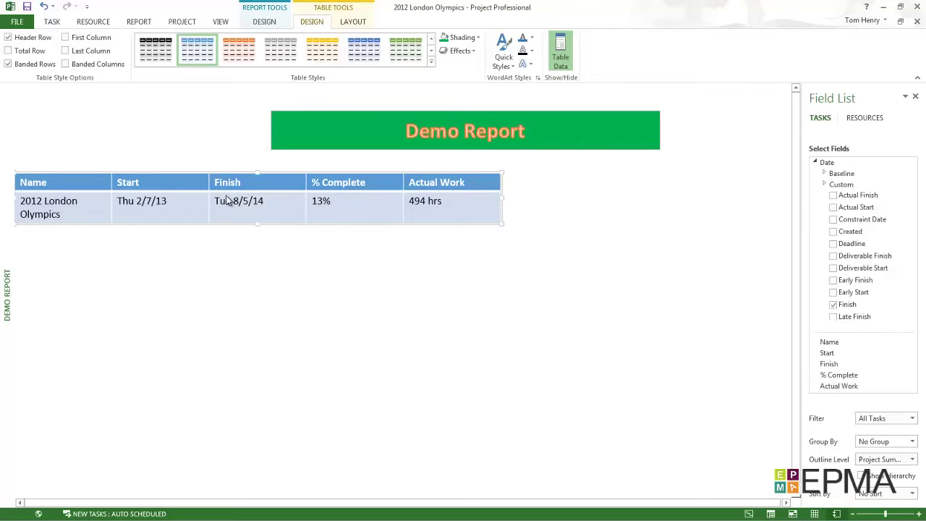
click(213, 296)
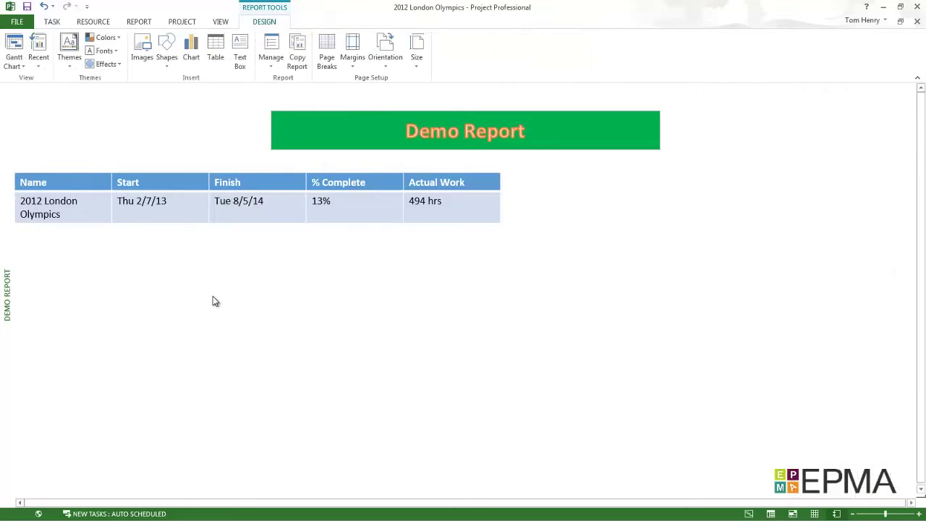
Insert a 3-D Column chart into the report
click(192, 205)
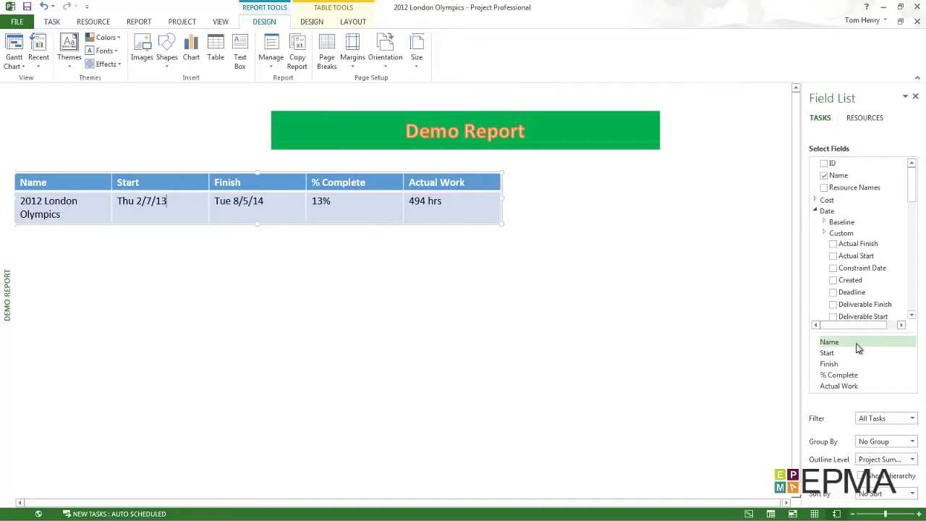
click(192, 52)
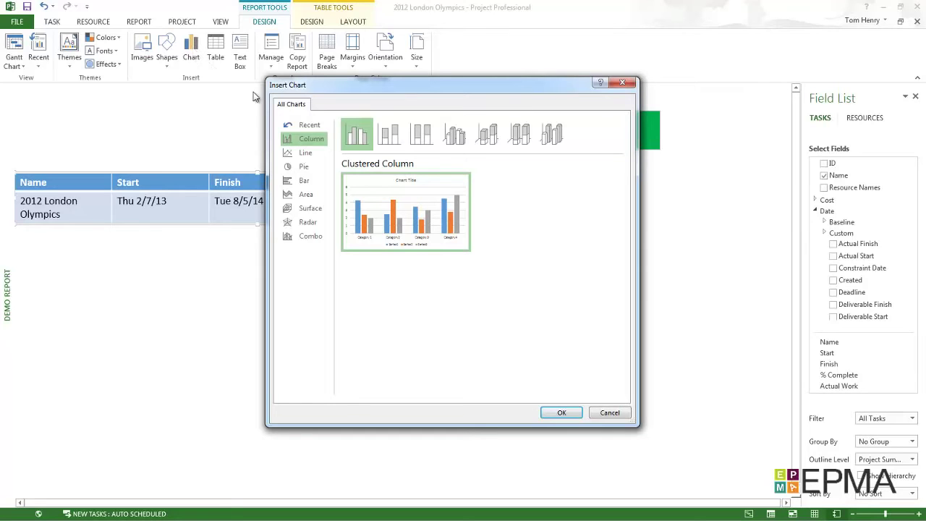
click(416, 134)
click(457, 136)
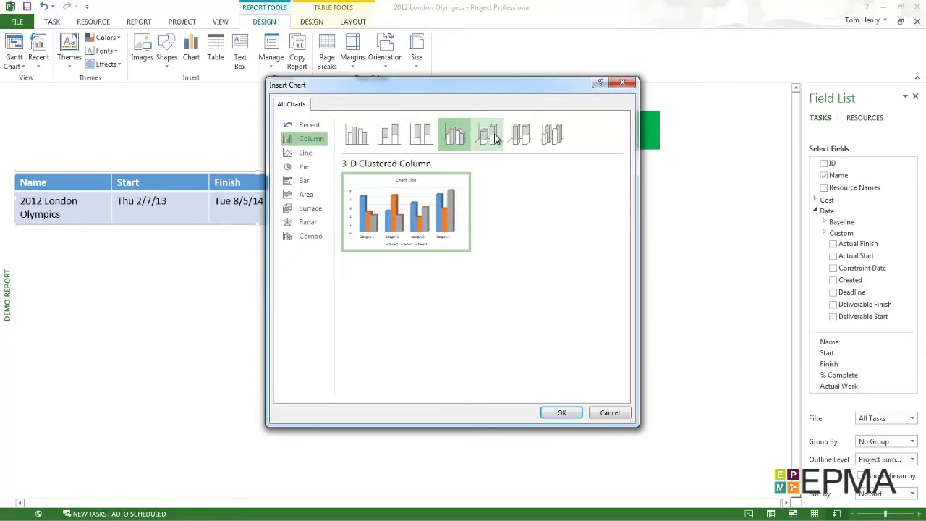
click(490, 136)
click(544, 137)
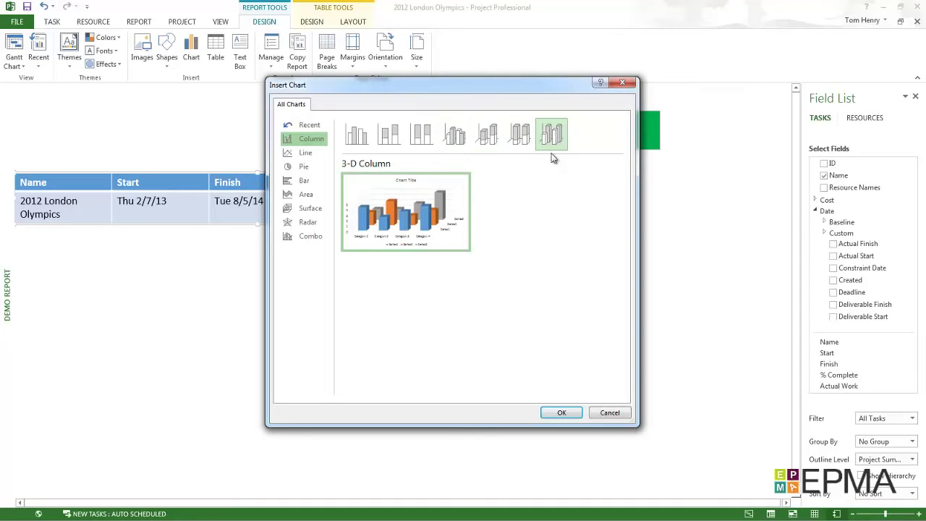
click(561, 415)
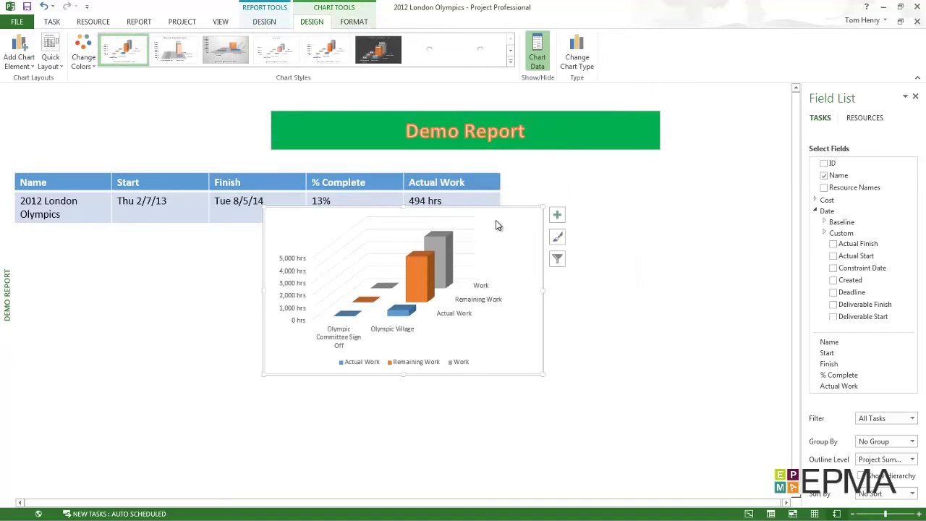
Move the 3-D column chart below the report table, near the page's left side, and enlarge it
drag(503, 205, 293, 247)
click(299, 254)
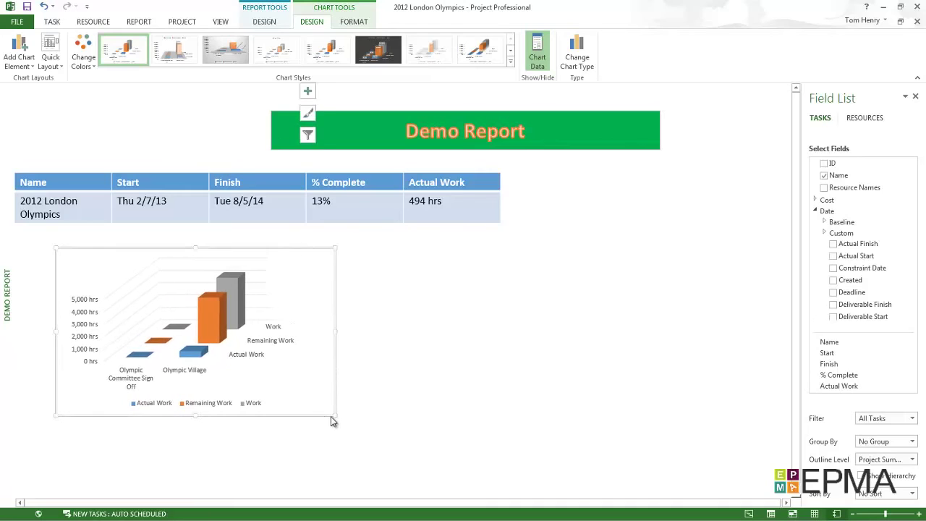
drag(336, 417, 413, 476)
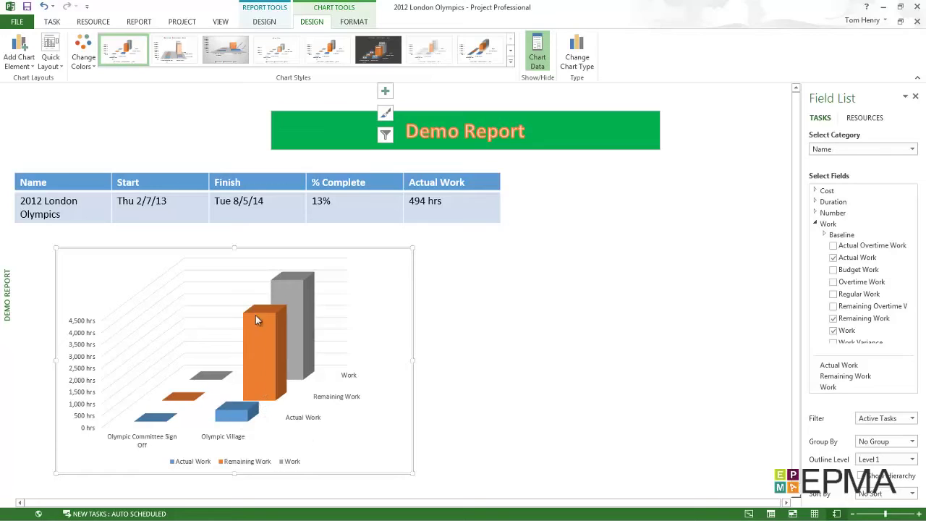
Set the chart's outline level to Project Summary so it plots only the whole project
click(361, 329)
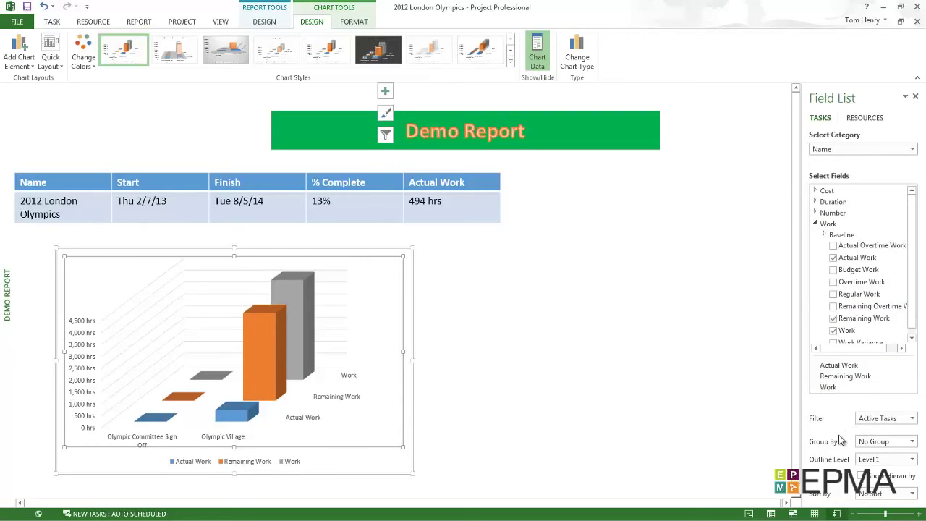
click(883, 463)
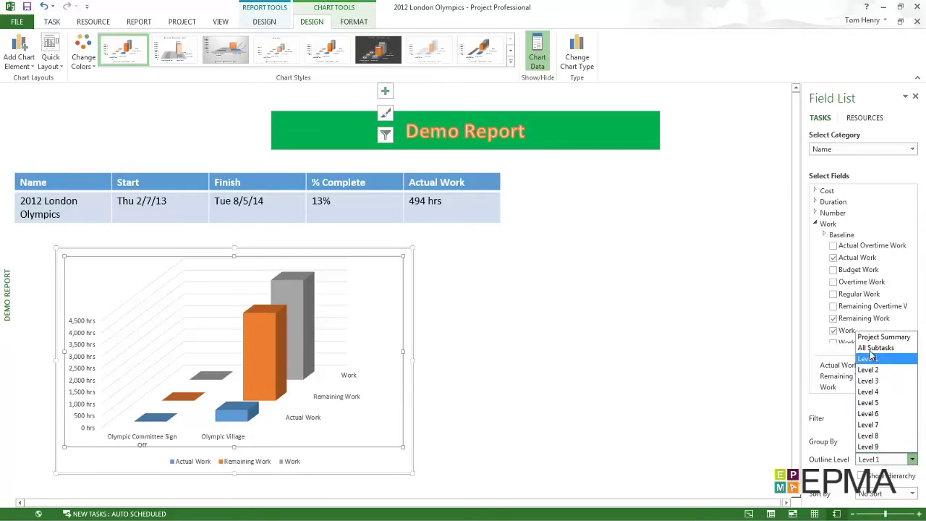
click(882, 337)
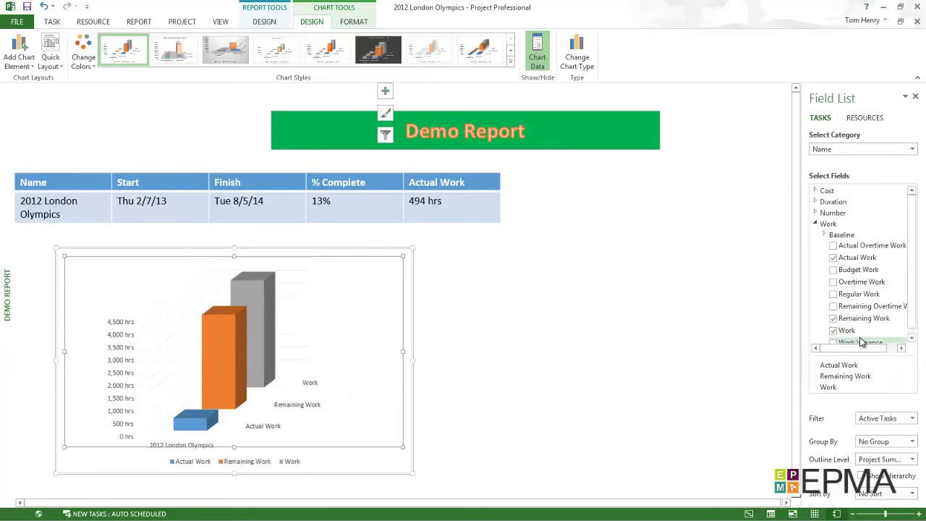
click(458, 368)
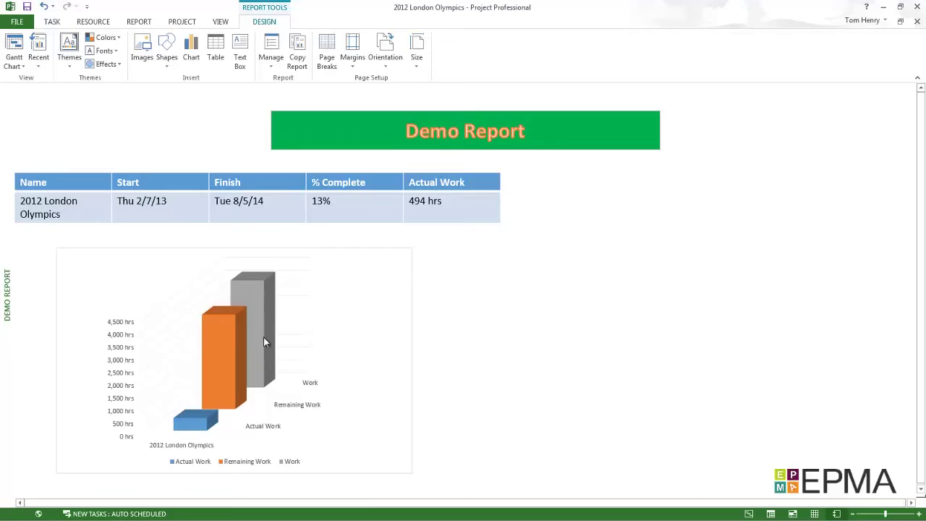
Add a data label to the Remaining Work series and place it on the front of the orange column
right_click(222, 359)
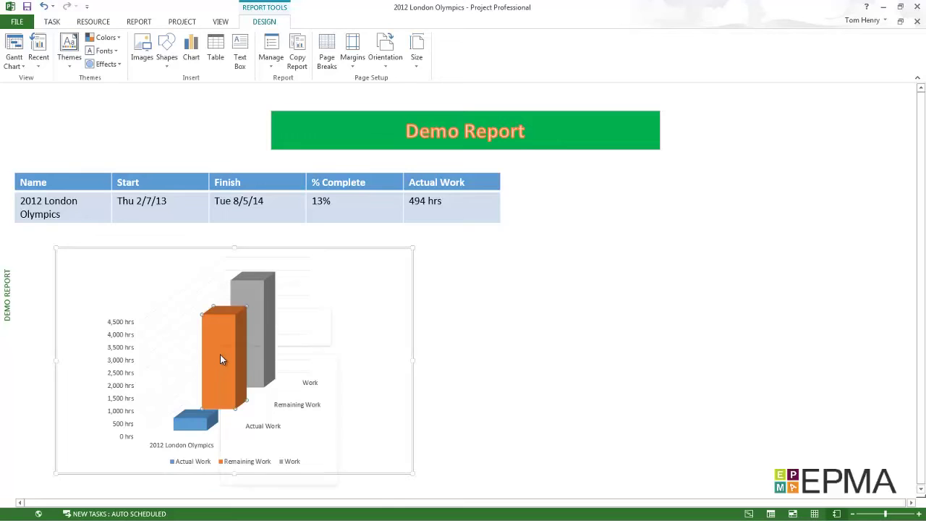
mouse_move(257, 437)
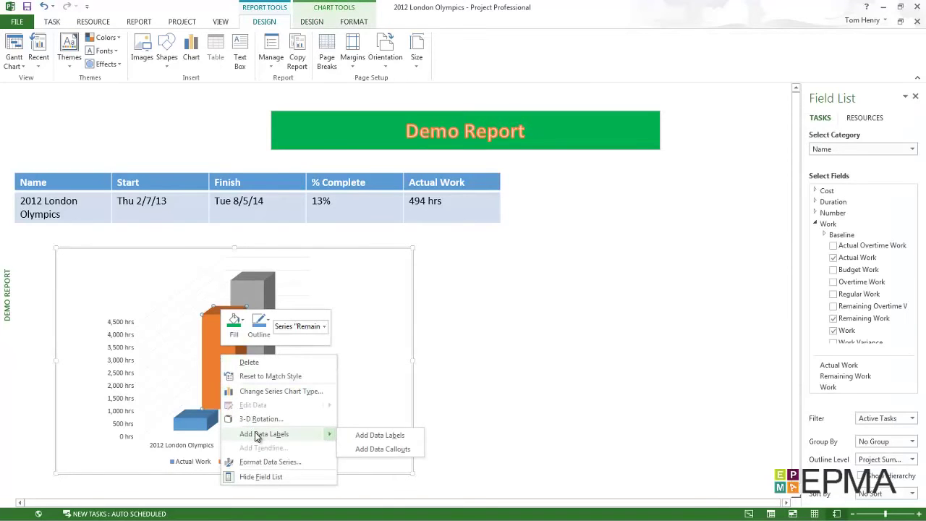
click(256, 434)
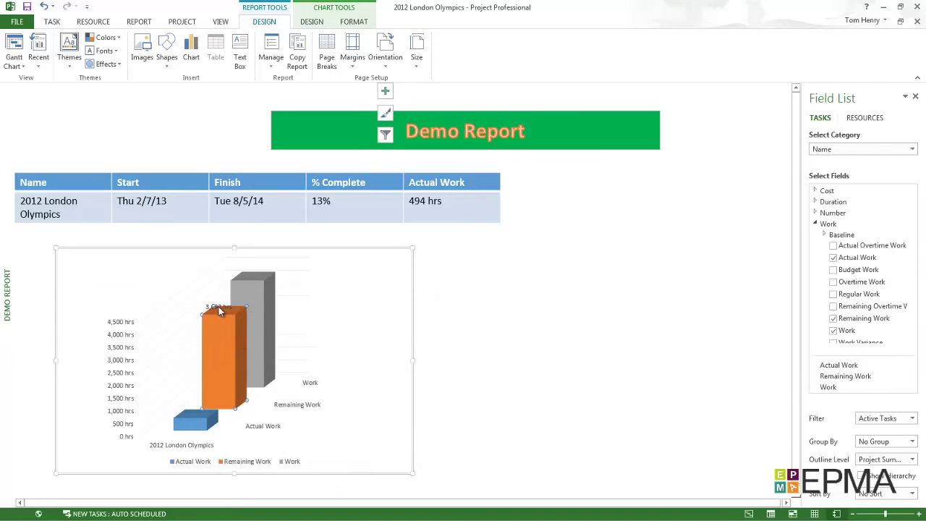
click(220, 305)
mouse_move(220, 305)
mouse_down()
mouse_move(222, 346)
mouse_move(233, 350)
mouse_up()
Add a data label to the Work series and place it on the upper front of the gray column
click(258, 323)
right_click(258, 322)
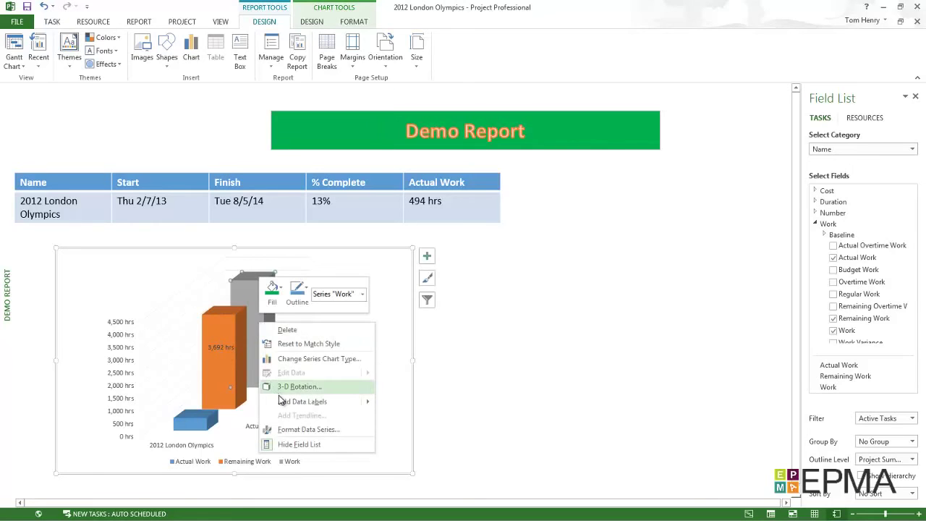
click(281, 400)
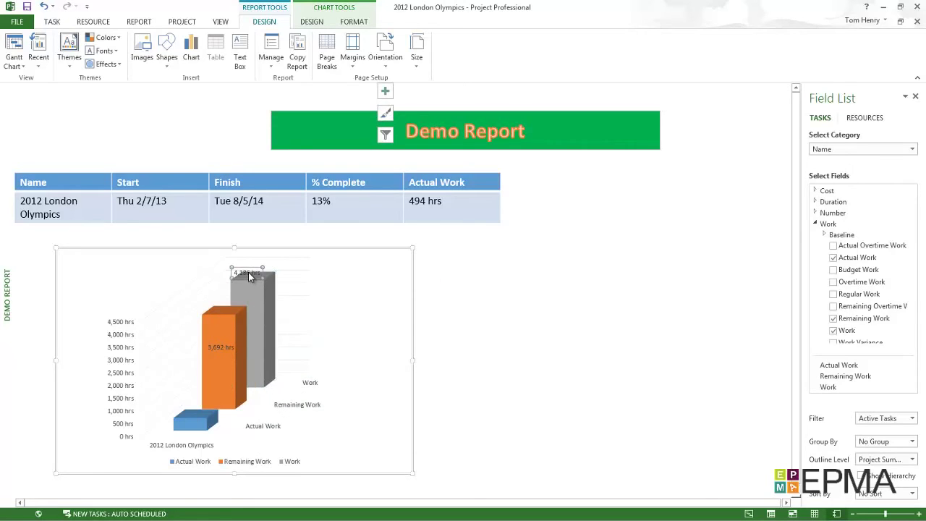
drag(248, 272, 250, 292)
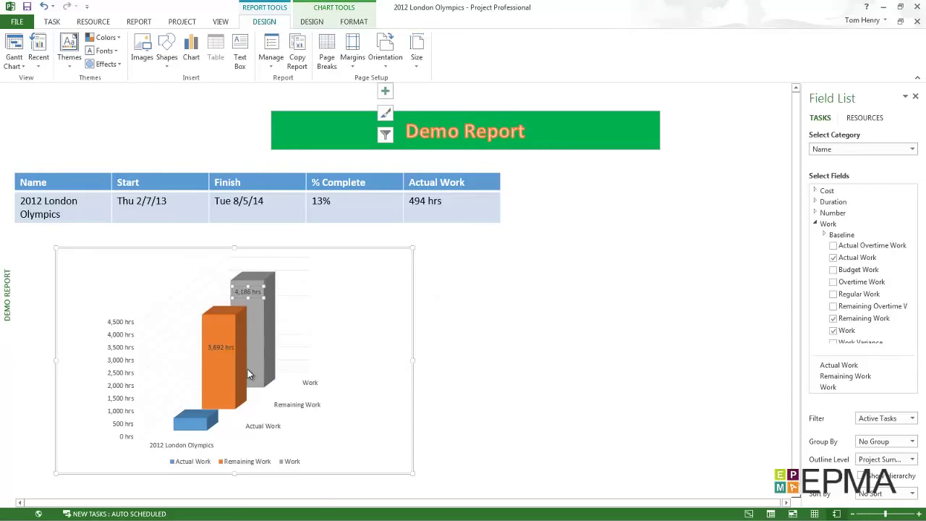
Add a data label to the Actual Work series and place it on the front of the blue column
right_click(197, 423)
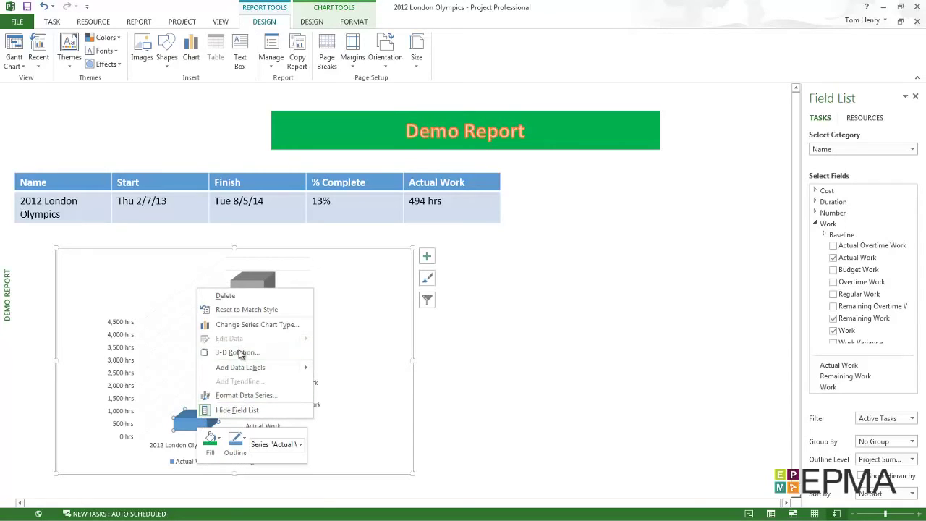
click(238, 365)
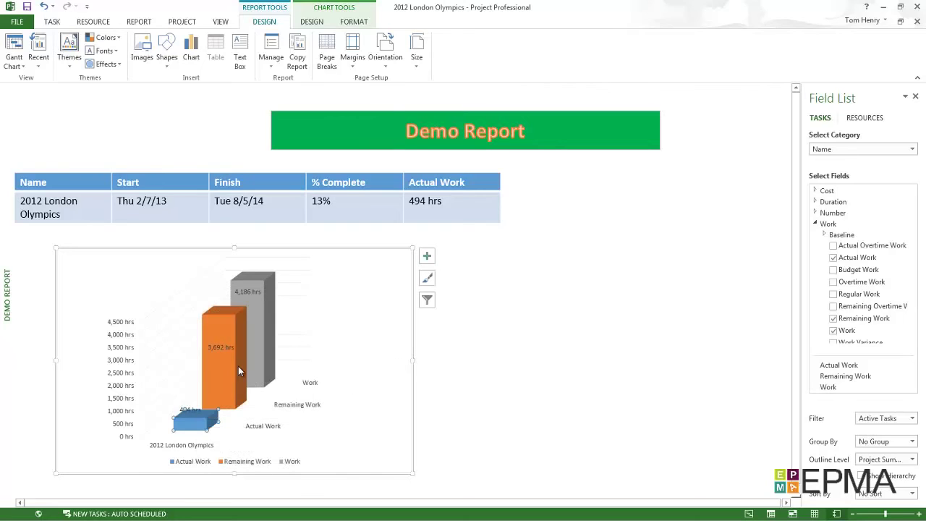
click(192, 411)
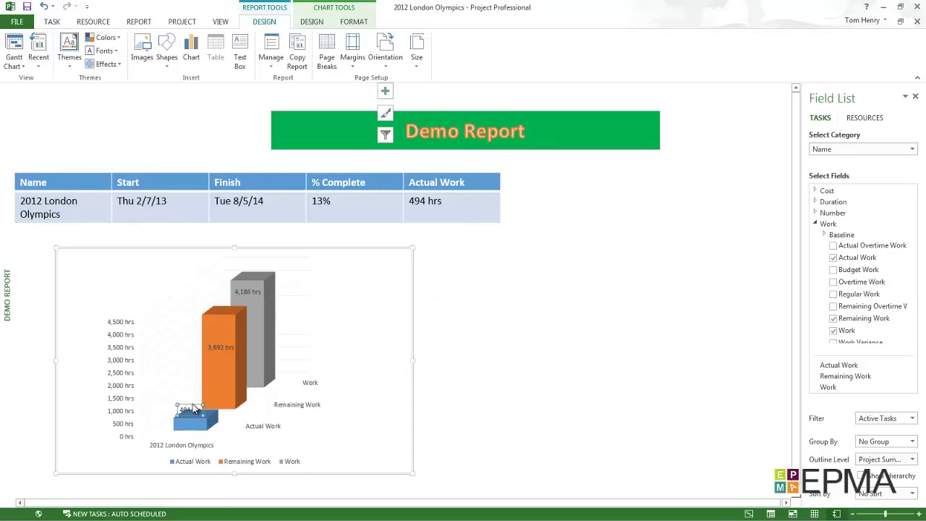
drag(193, 409, 193, 424)
Format the Work column's data label as bold, font size 16
click(247, 292)
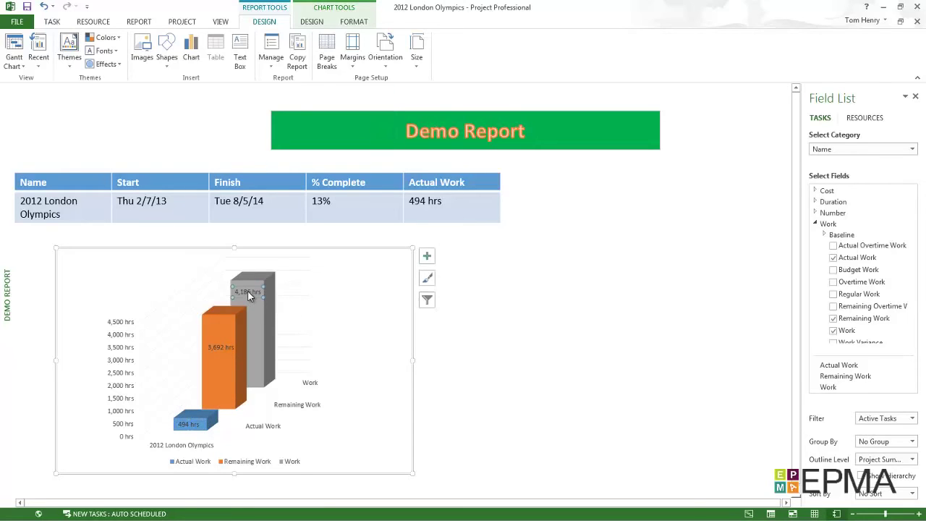
double_click(247, 292)
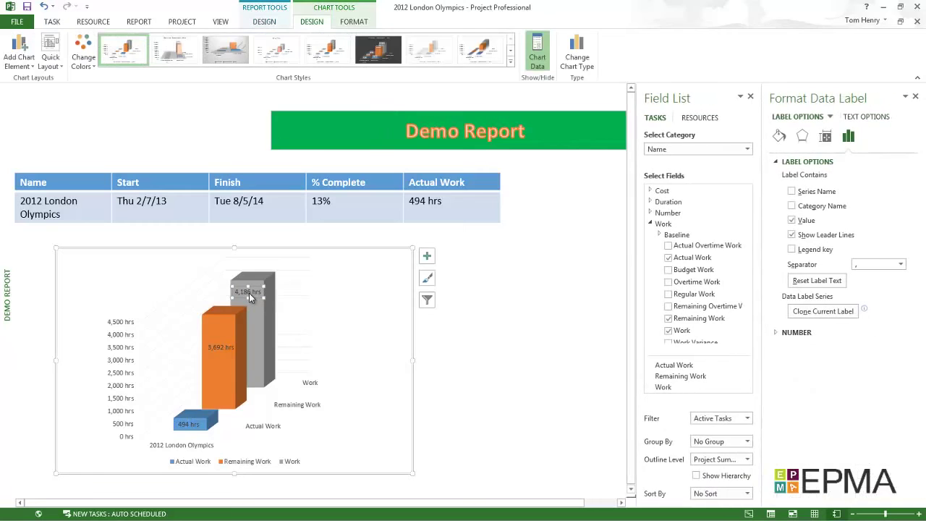
click(61, 22)
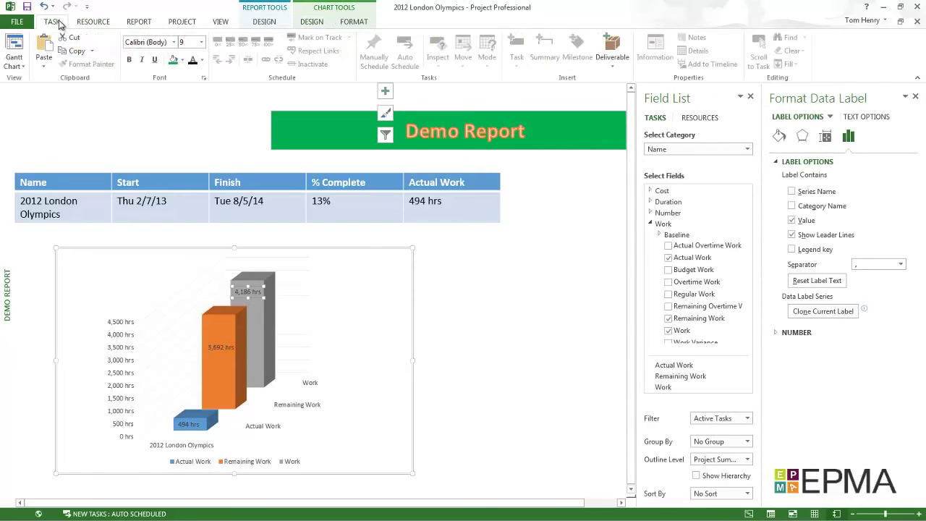
click(201, 42)
click(194, 133)
click(130, 62)
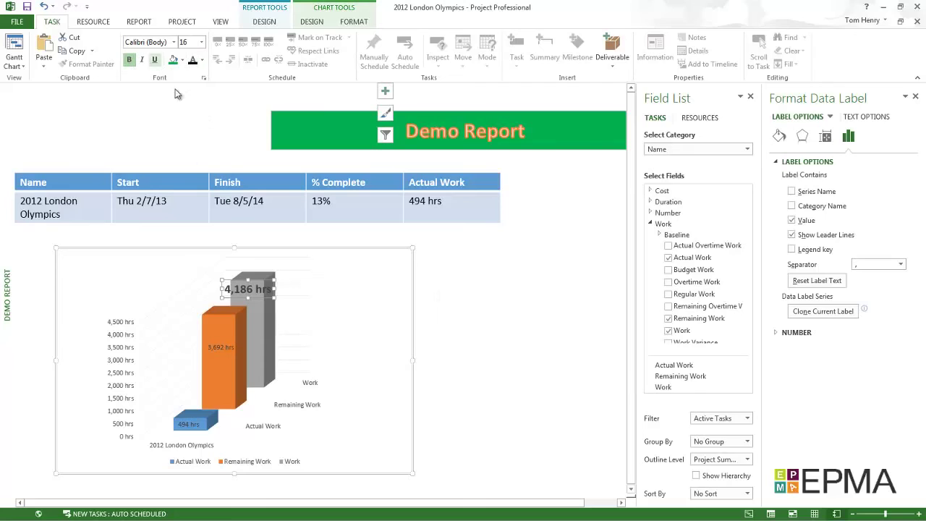
Format the Remaining Work column's data label as bold, font size 16
click(222, 350)
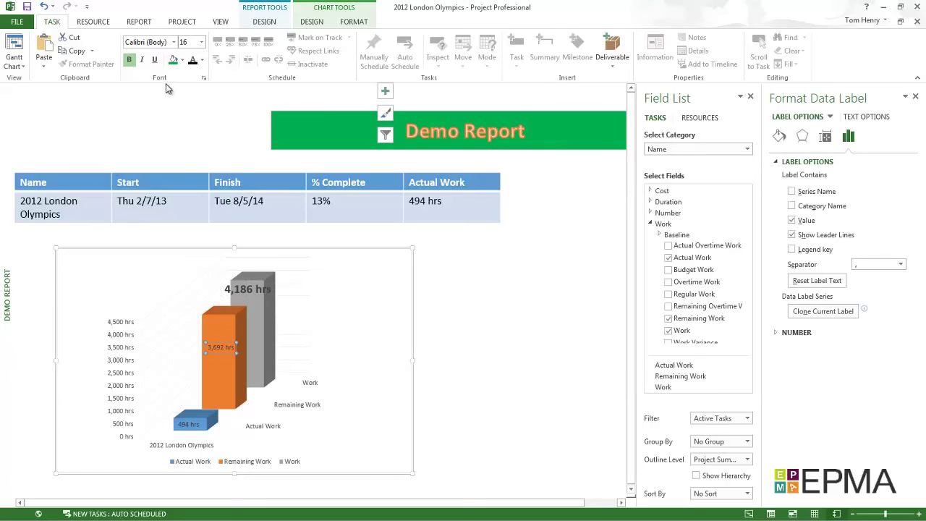
click(197, 327)
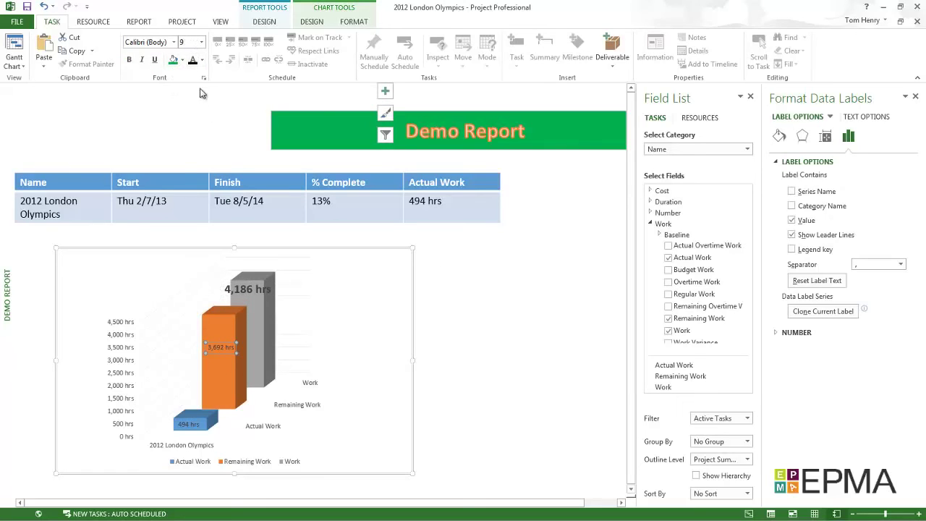
click(201, 42)
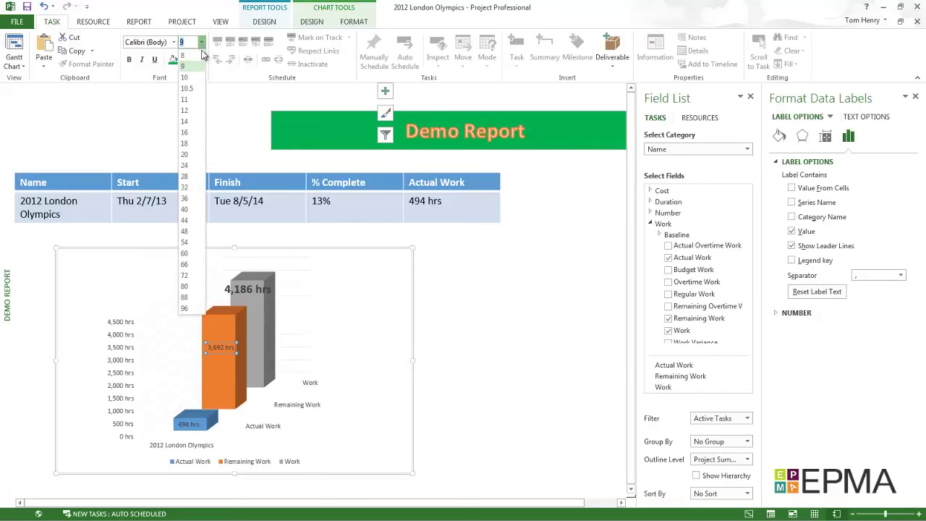
click(192, 133)
click(129, 59)
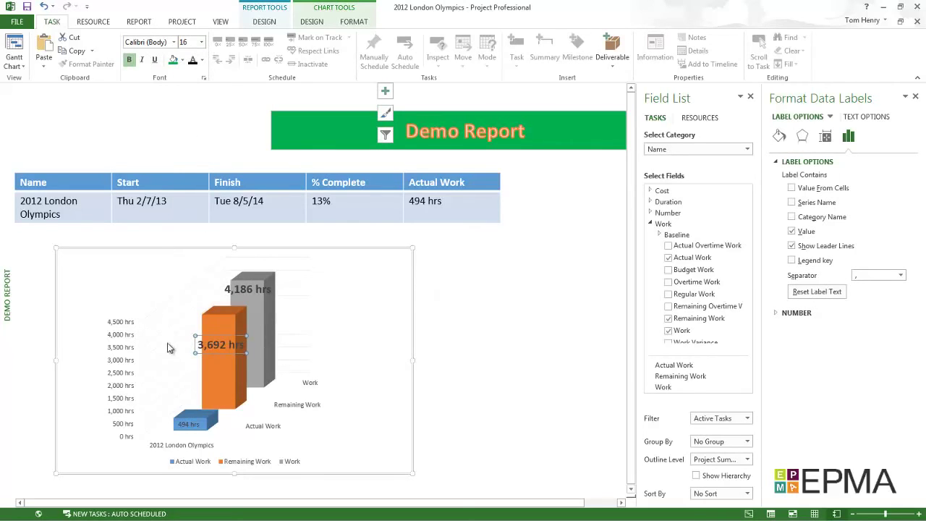
Format the Actual Work column's data label as bold, font size 16, and deselect the chart
click(189, 426)
click(200, 43)
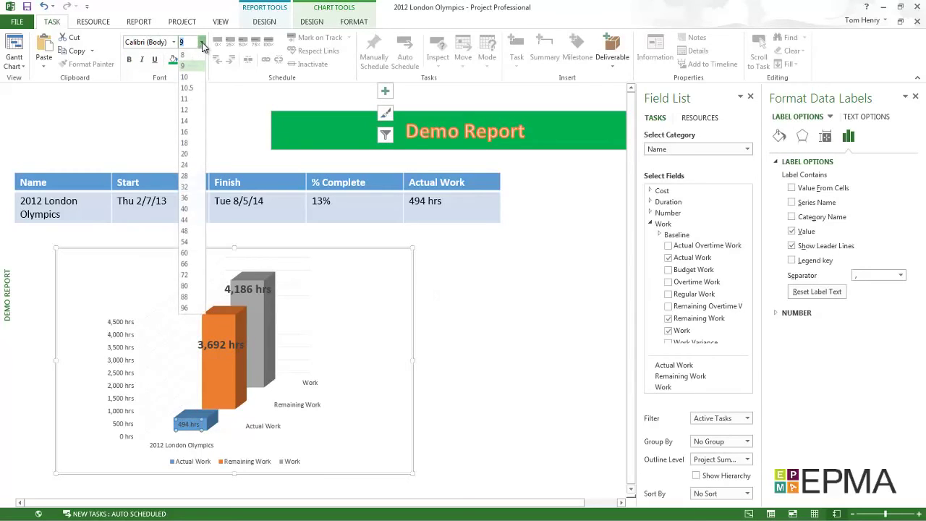
click(192, 133)
click(129, 59)
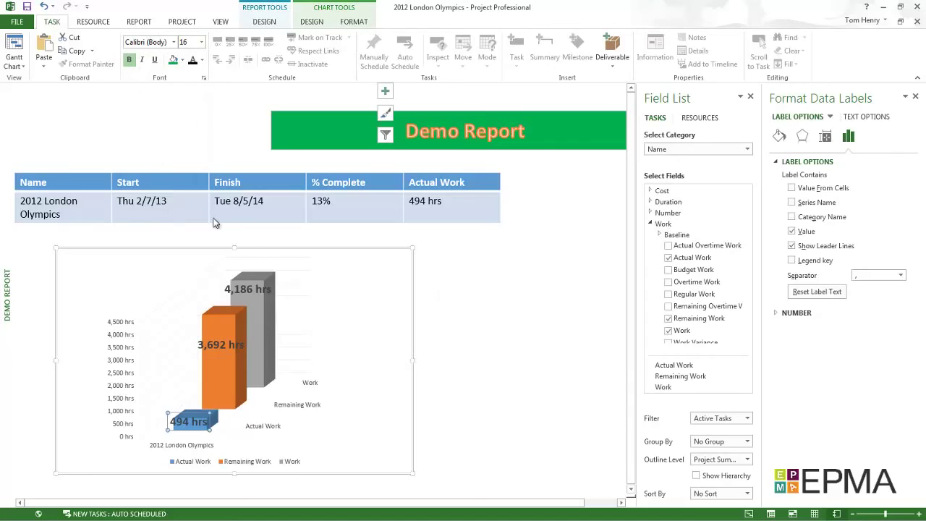
click(363, 309)
click(406, 160)
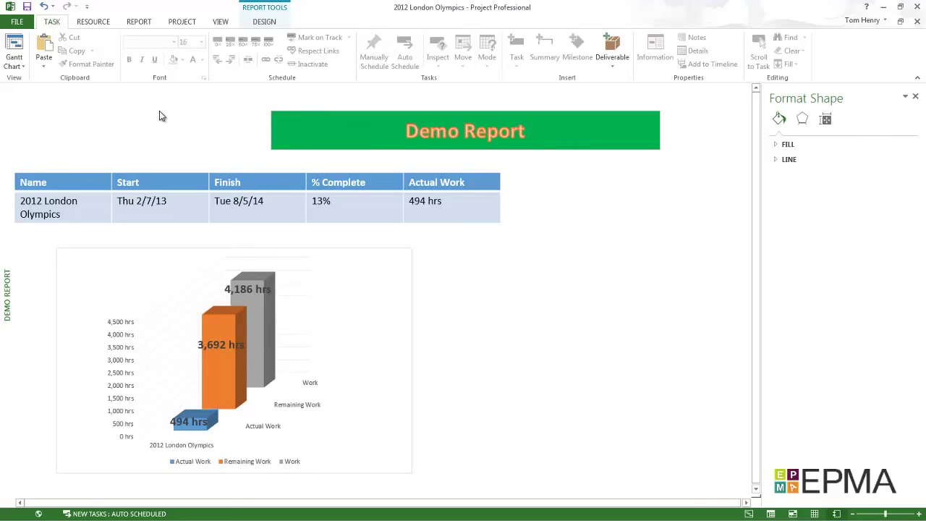
Insert the epma_logo_black_200x40 picture into the report and place it, enlarged, in the page's upper-left corner above the table
click(265, 23)
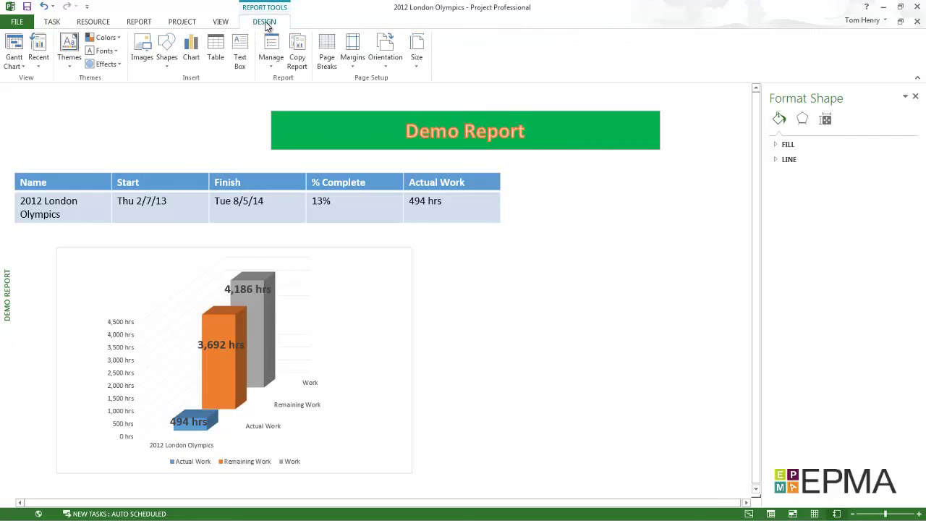
click(143, 47)
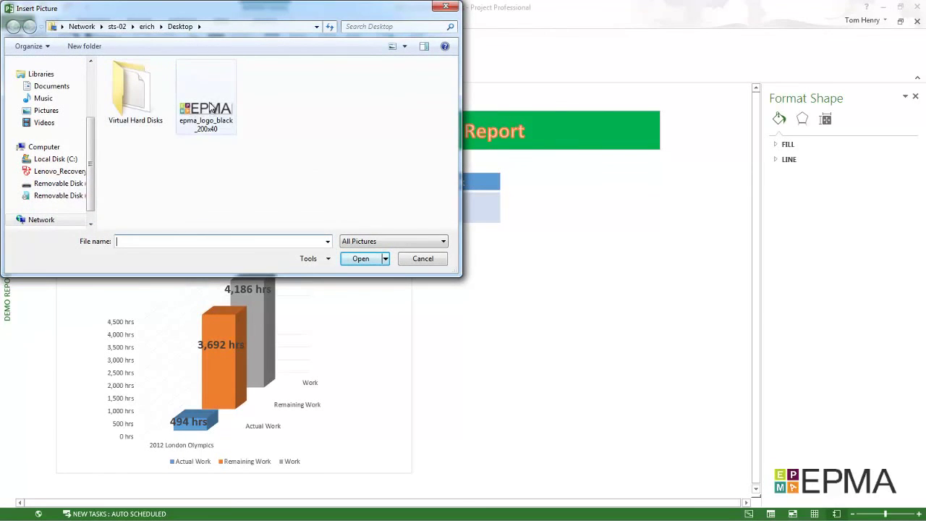
click(208, 107)
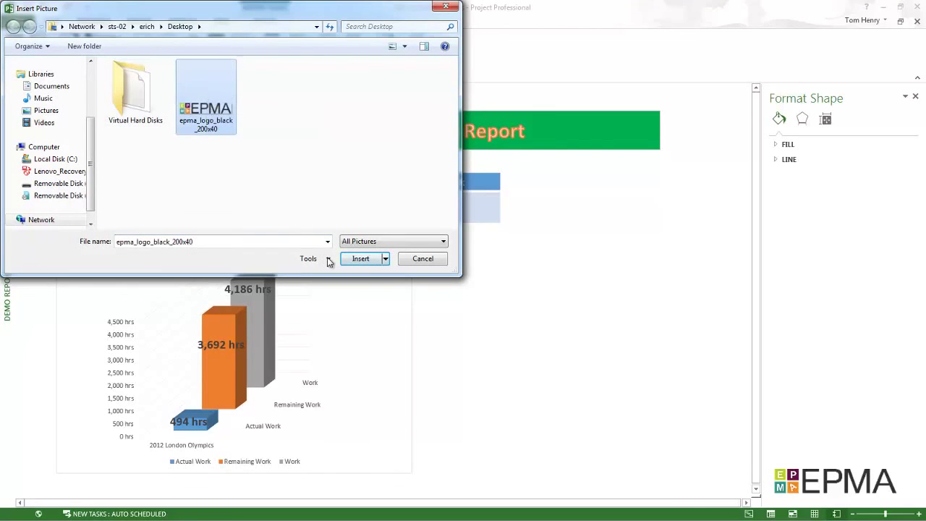
click(357, 259)
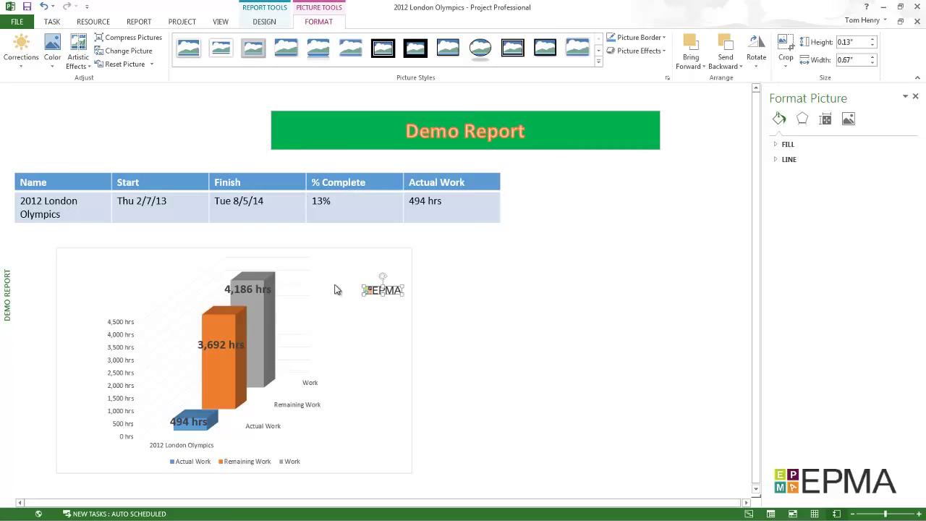
drag(370, 290, 48, 113)
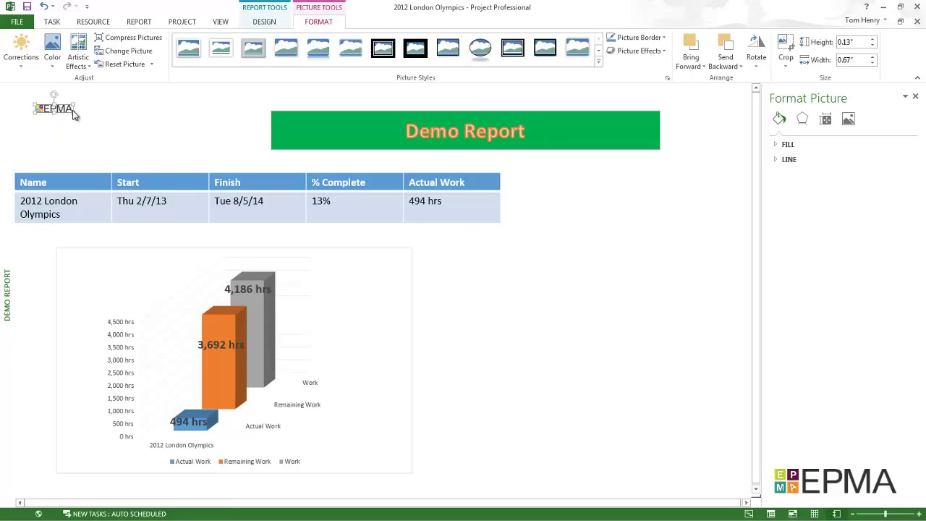
drag(72, 114, 113, 123)
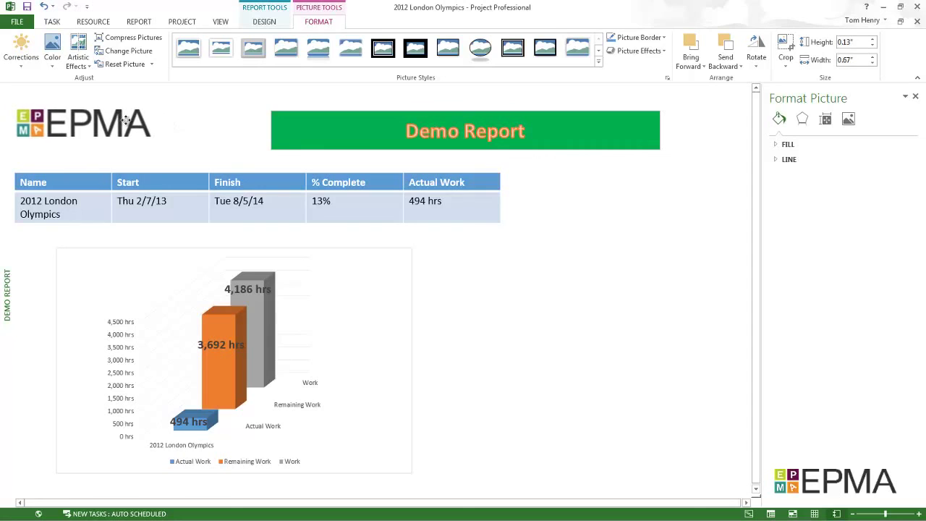
Move the green Demo Report title box left so it sits right beside the EPMA logo
click(313, 130)
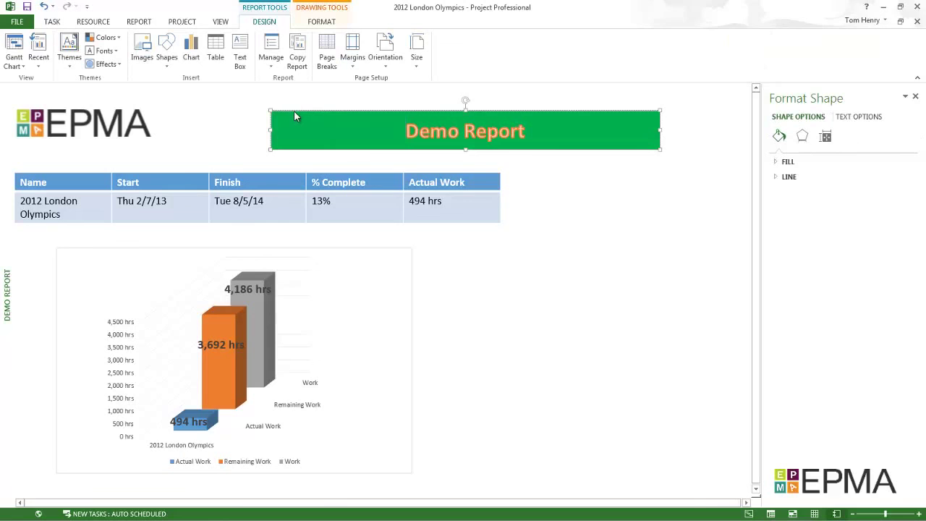
drag(294, 111, 192, 106)
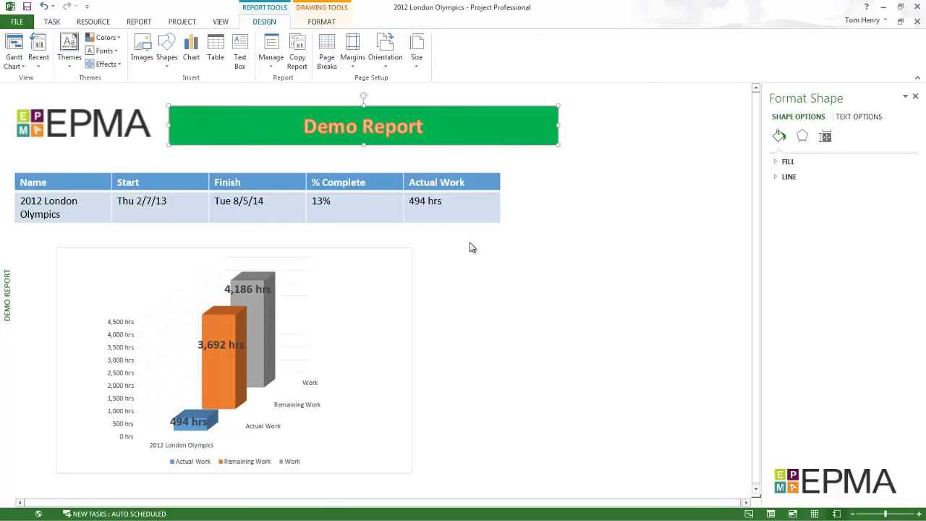
click(191, 94)
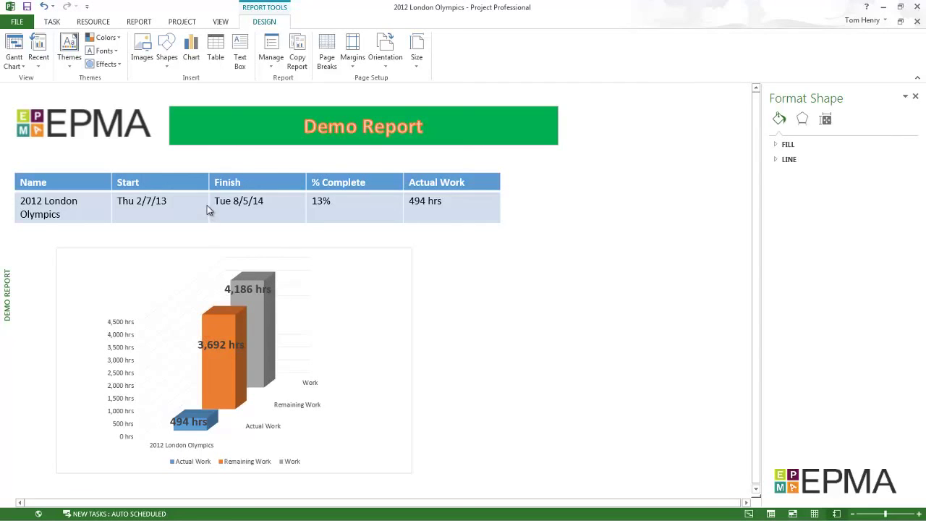
click(270, 139)
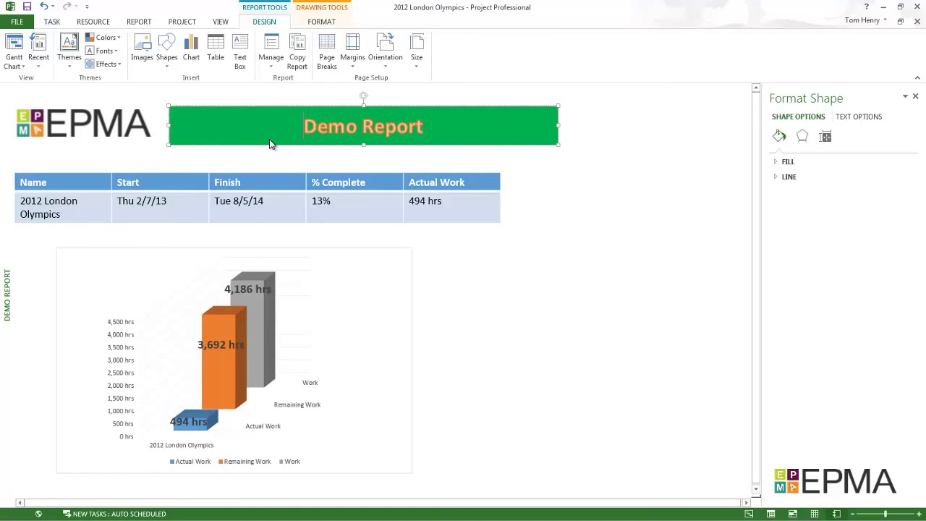